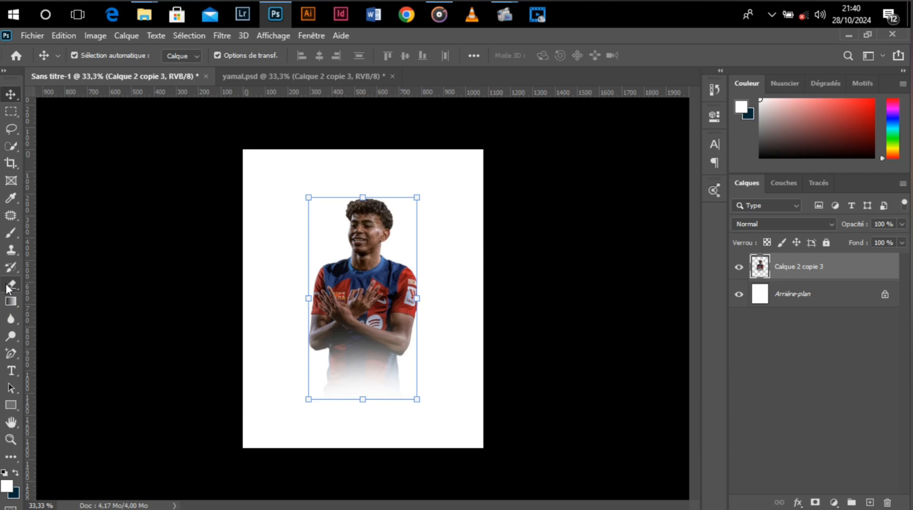
# Erase the fading bottom edge of the large player with a 300 px soft eraser and nudge the player slightly upward.
pyautogui.click(15, 284)
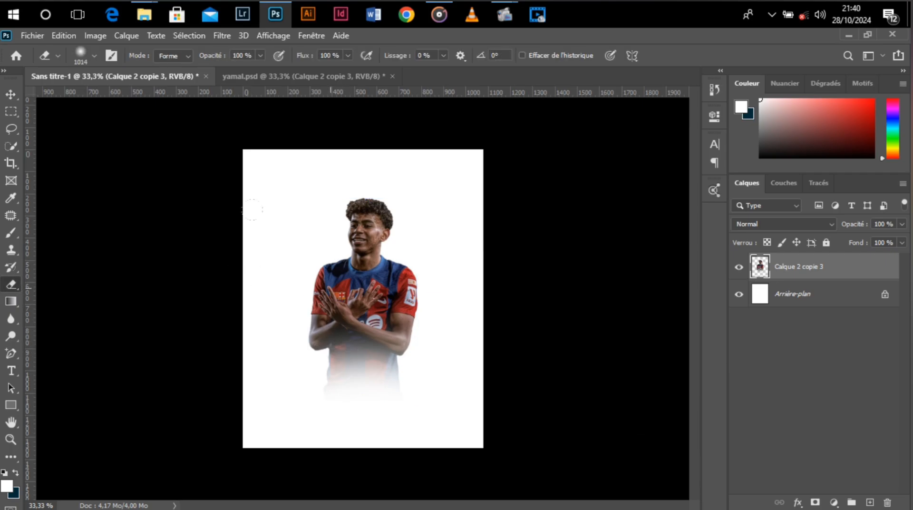
pyautogui.moveTo(330, 287); pyautogui.dragTo(251, 280)
pyautogui.moveTo(423, 388); pyautogui.dragTo(284, 397)
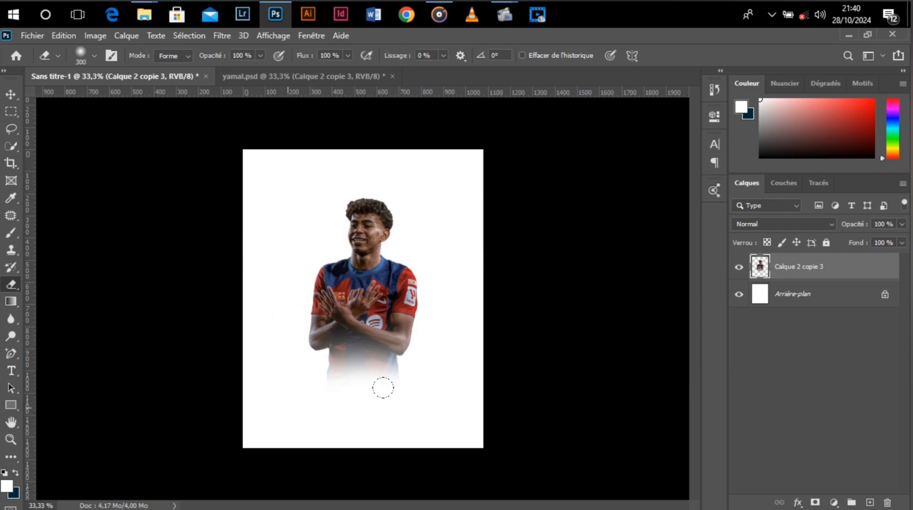
pyautogui.press('v')
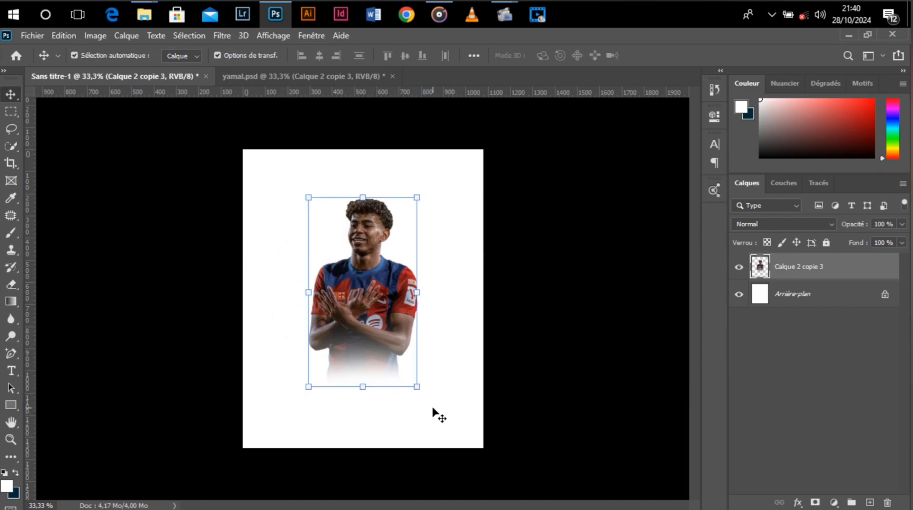
pyautogui.moveTo(386, 313)
pyautogui.mouseDown()
pyautogui.moveTo(385, 321)
pyautogui.moveTo(385, 310)
pyautogui.mouseUp()
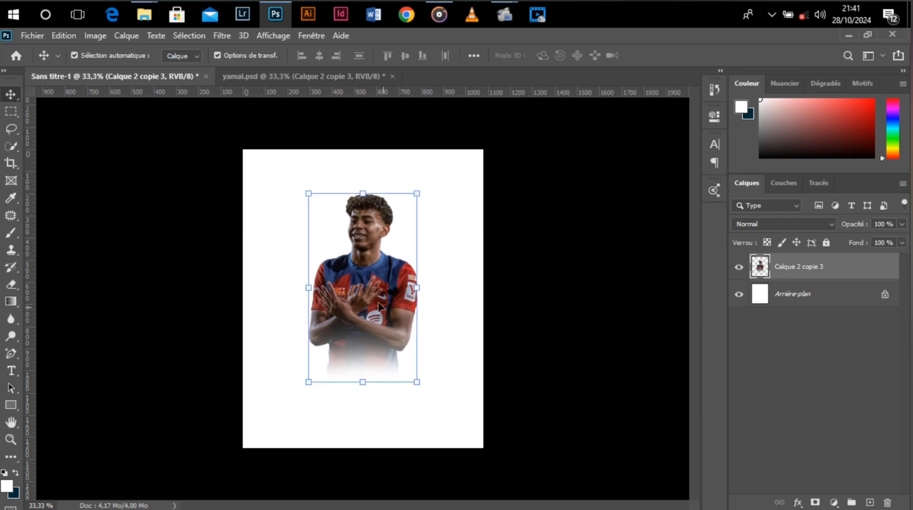
# Copy the running player with the ball from yamal.psd to the poster's lower left and shift the large player slightly left.
pyautogui.click(270, 78)
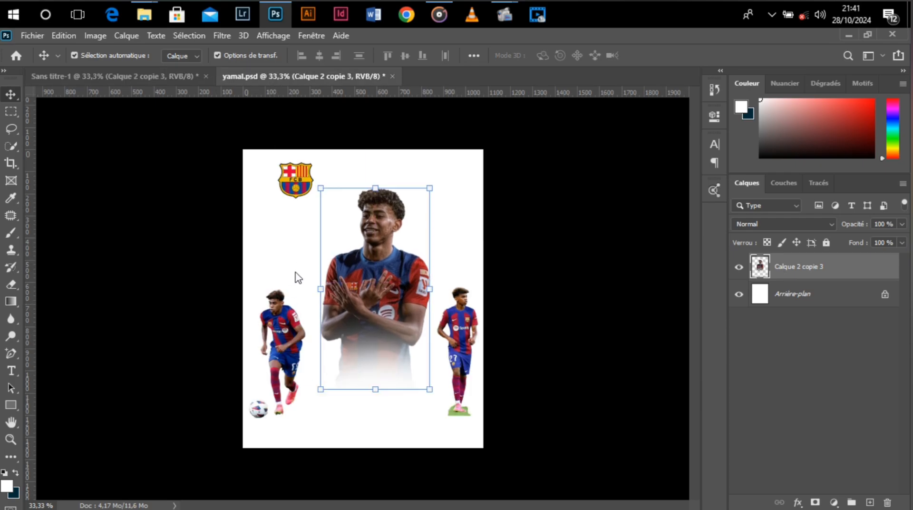
pyautogui.moveTo(282, 328); pyautogui.dragTo(315, 332)
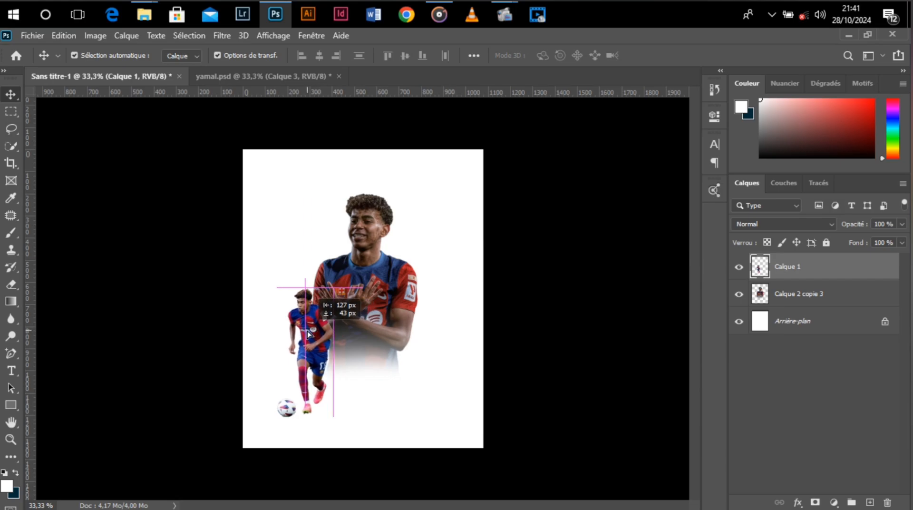
pyautogui.moveTo(376, 261); pyautogui.dragTo(363, 261)
# Copy the standing player from yamal.psd into the poster, placing him at the lower right beside the large player.
pyautogui.click(228, 78)
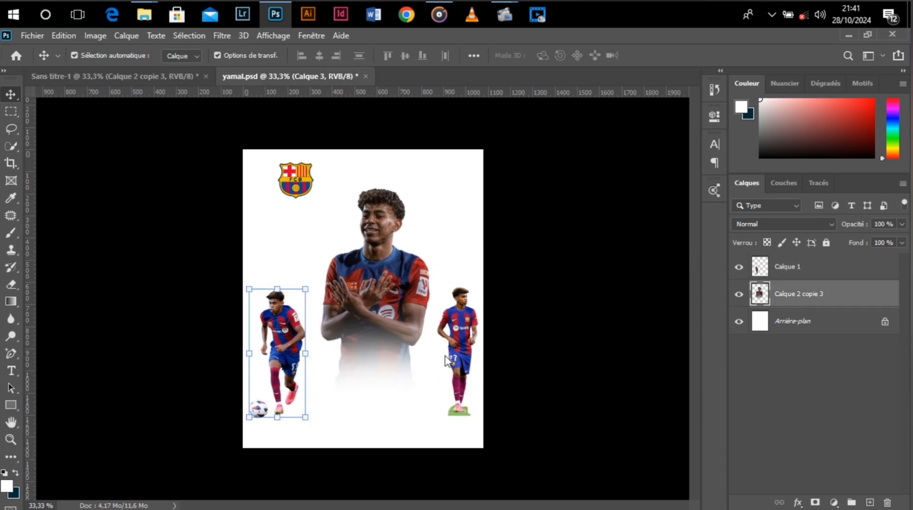
pyautogui.moveTo(457, 304); pyautogui.dragTo(349, 275)
pyautogui.moveTo(393, 333); pyautogui.dragTo(415, 329)
# Copy the FCB crest from yamal.psd into the poster's upper-left corner and scale it down.
pyautogui.click(221, 77)
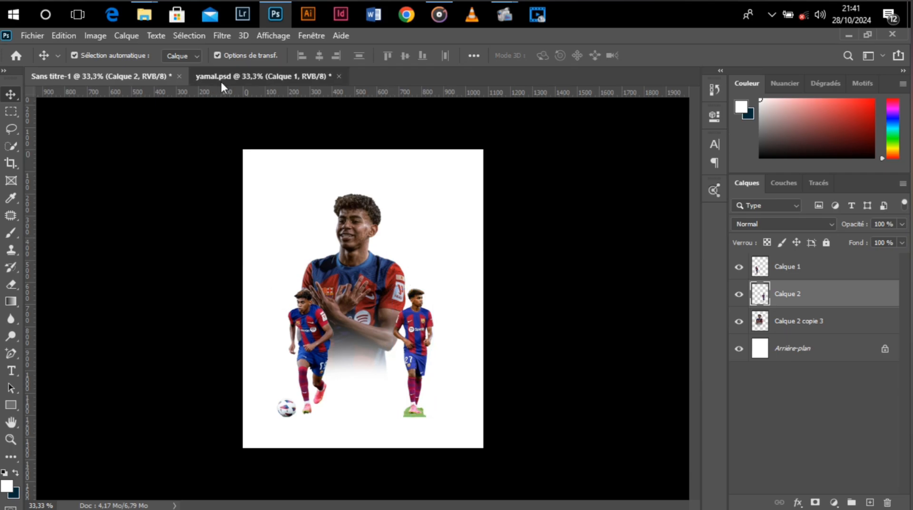
pyautogui.moveTo(290, 185); pyautogui.dragTo(150, 76)
pyautogui.moveTo(270, 195); pyautogui.dragTo(271, 176)
pyautogui.hotkey('ctrl', 't')
pyautogui.press('Return')
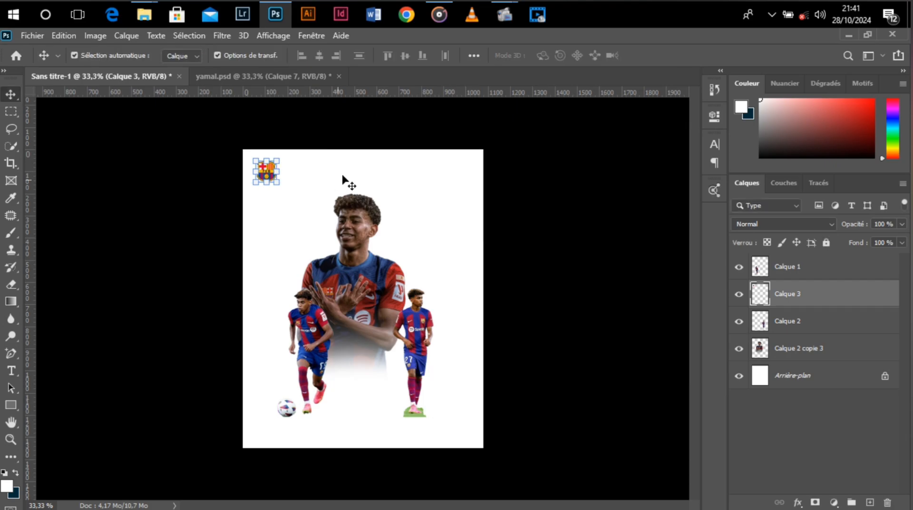
# Shift the large player slightly further left behind the two small players.
pyautogui.click(353, 128)
pyautogui.click(359, 261)
pyautogui.moveTo(359, 259); pyautogui.dragTo(354, 260)
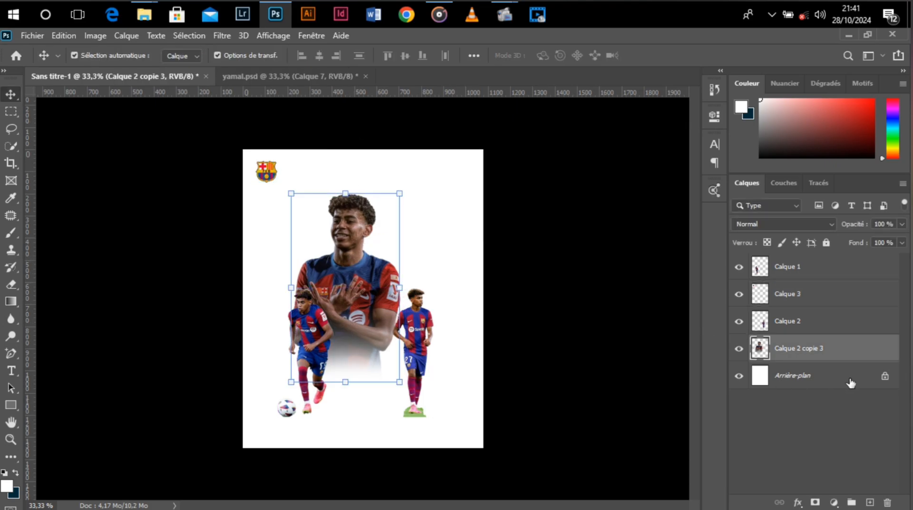
# Place the stadium image from the Épingles folder just above the background layer and scale it to the poster's full height.
pyautogui.click(864, 383)
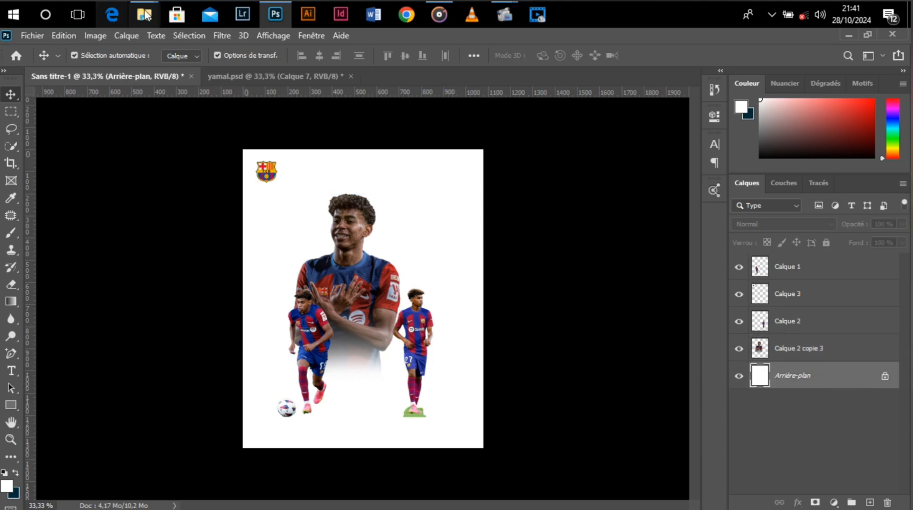
pyautogui.moveTo(144, 15)
pyautogui.click(220, 113)
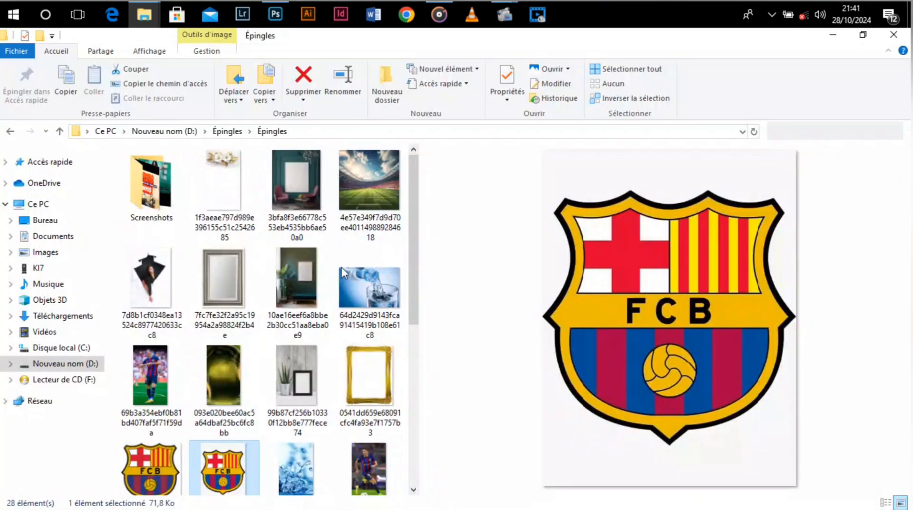
pyautogui.click(363, 196)
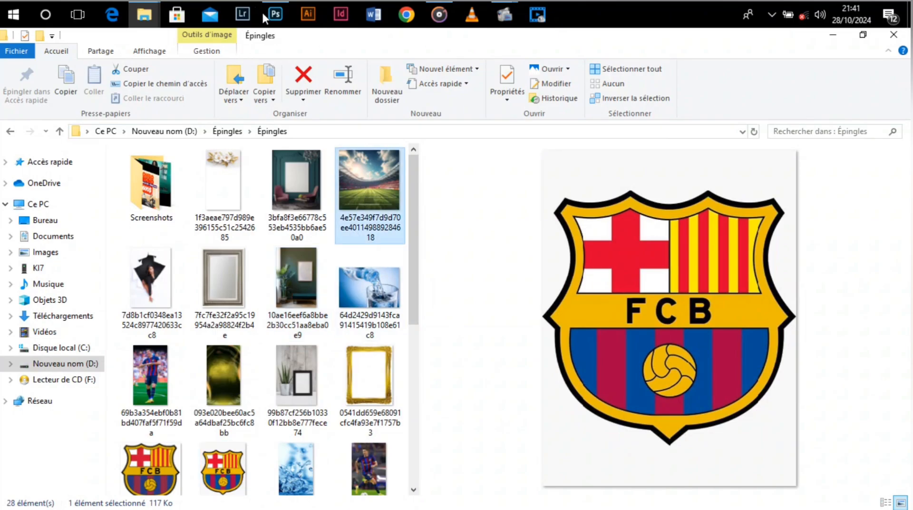
pyautogui.click(275, 14)
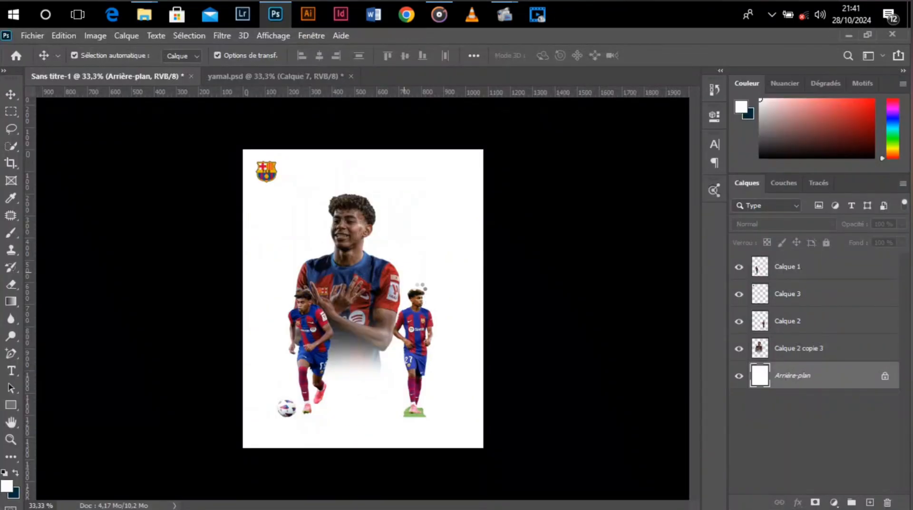
pyautogui.moveTo(364, 180); pyautogui.dragTo(361, 150)
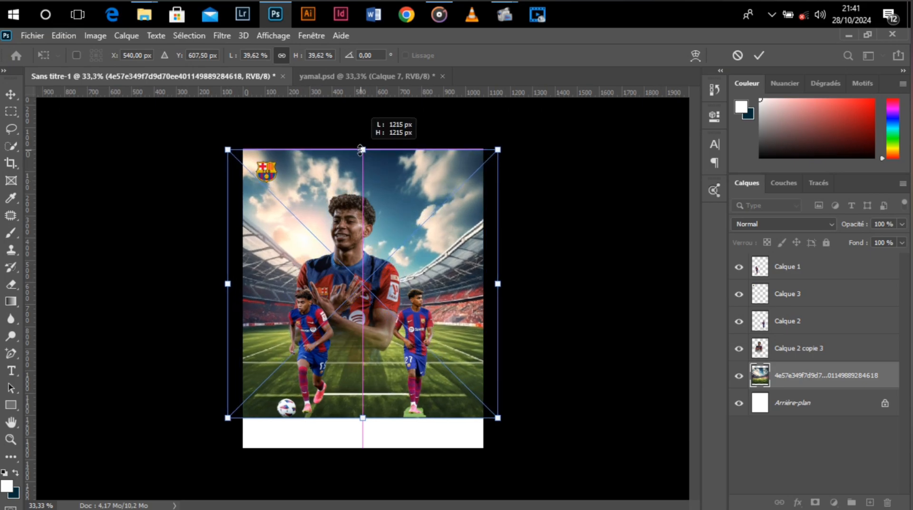
pyautogui.moveTo(362, 417); pyautogui.dragTo(366, 451)
pyautogui.press('Return')
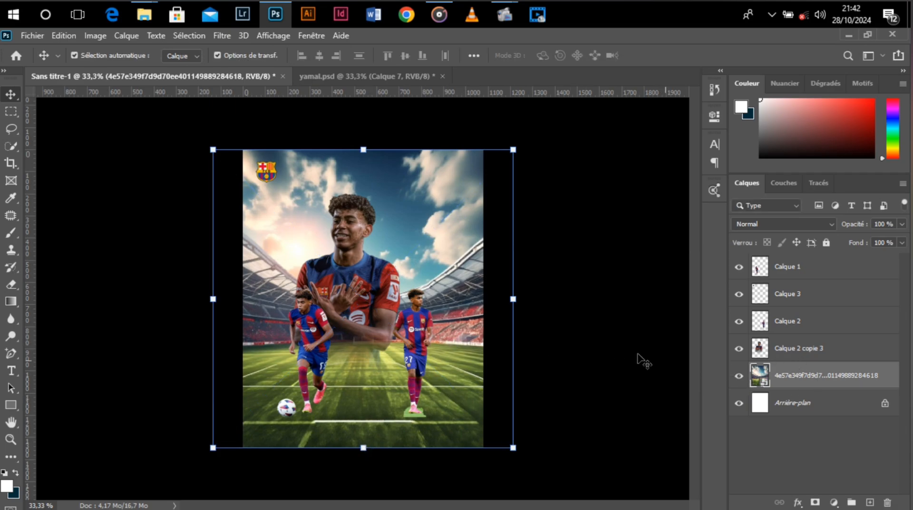
# Create a canvas-sized pixel layer of the stadium and delete the originally placed stadium layer.
pyautogui.hotkey('ctrl', 'shift', 'alt', 'e')
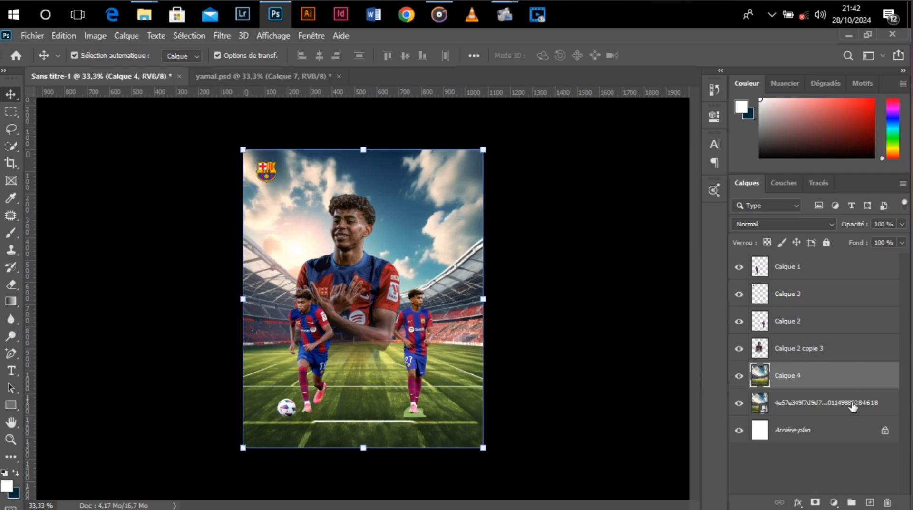
pyautogui.click(851, 407)
pyautogui.press('Delete')
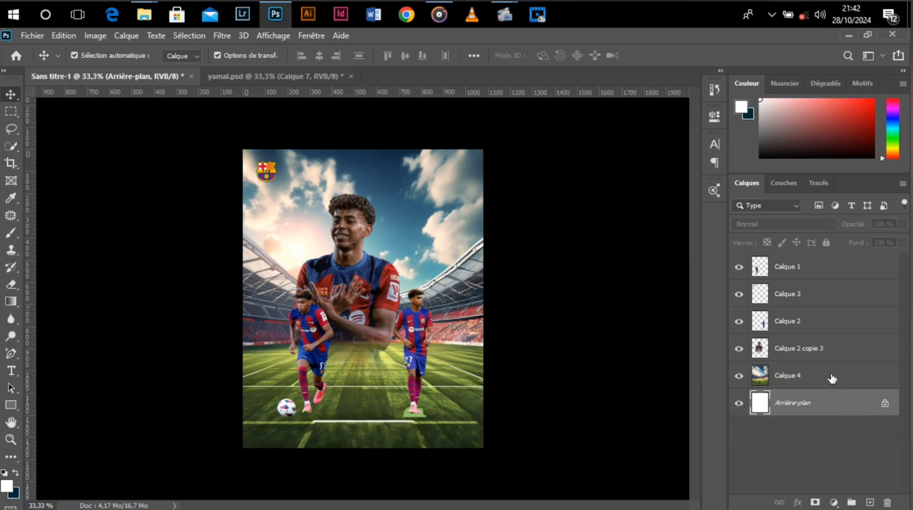
# Duplicate the stadium layer Calque 4 and move the copy to the top of the layer stack.
pyautogui.click(832, 378)
pyautogui.hotkey('ctrl', 'j')
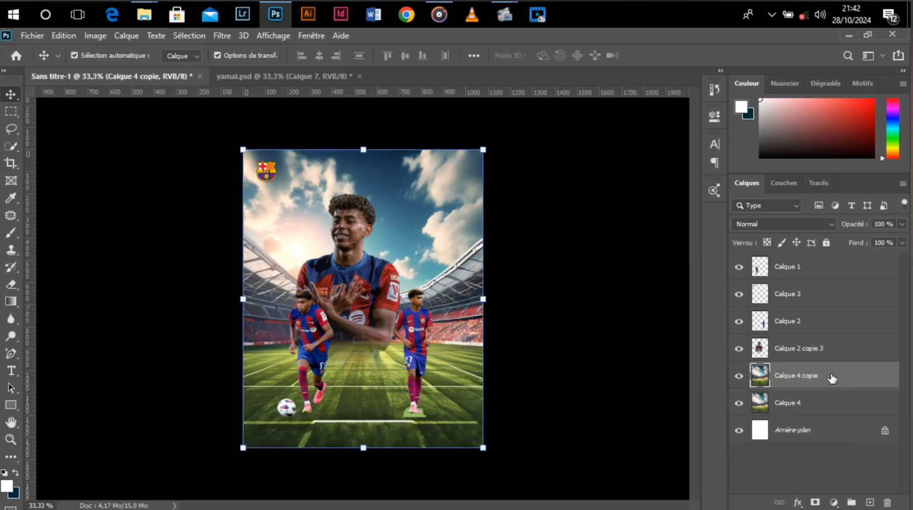
pyautogui.moveTo(837, 376); pyautogui.dragTo(791, 259)
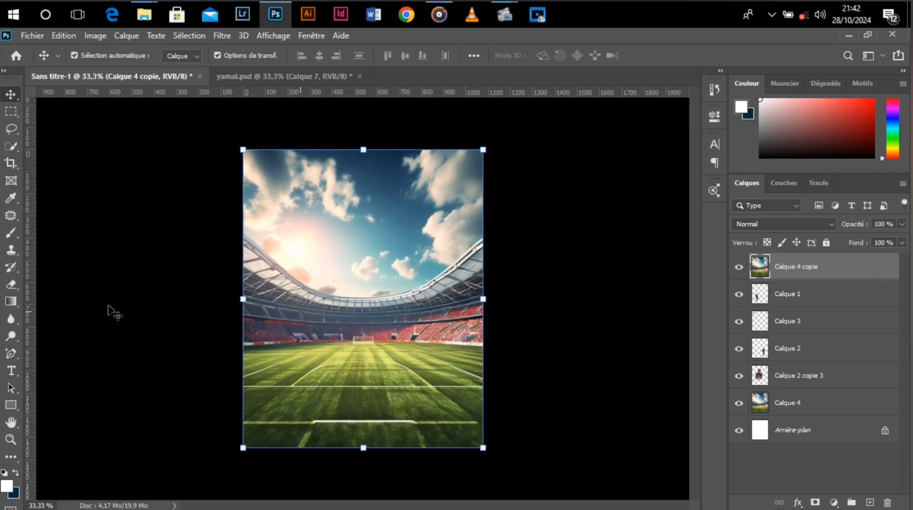
# Erase the middle of the top stadium copy with a 1200 px soft eraser to uncover the players, undoing the last dab.
pyautogui.click(11, 284)
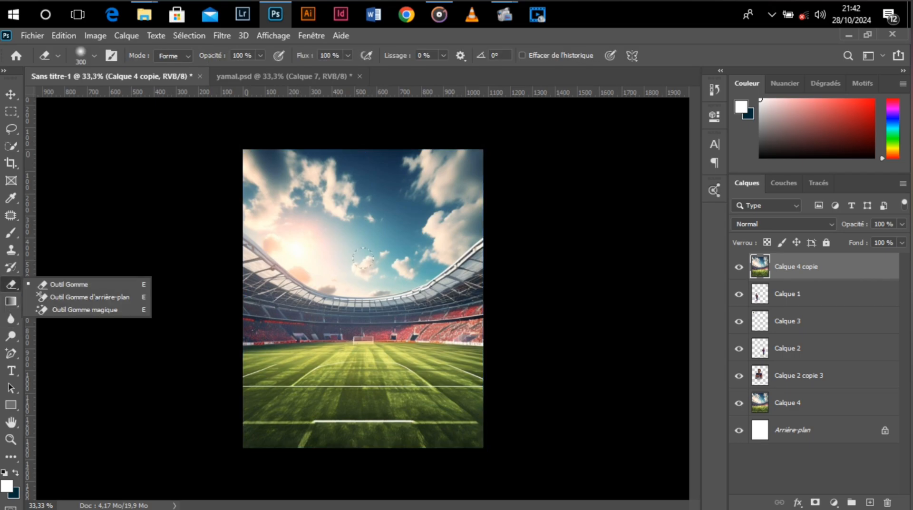
pyautogui.moveTo(344, 246)
pyautogui.mouseDown()
pyautogui.moveTo(356, 262)
pyautogui.moveTo(461, 281)
pyautogui.mouseUp()
pyautogui.click(360, 265)
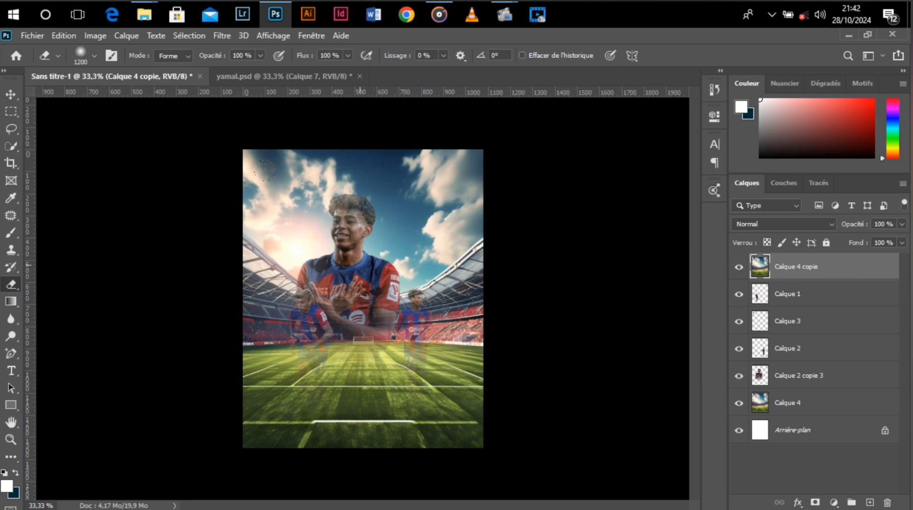
pyautogui.click(359, 285)
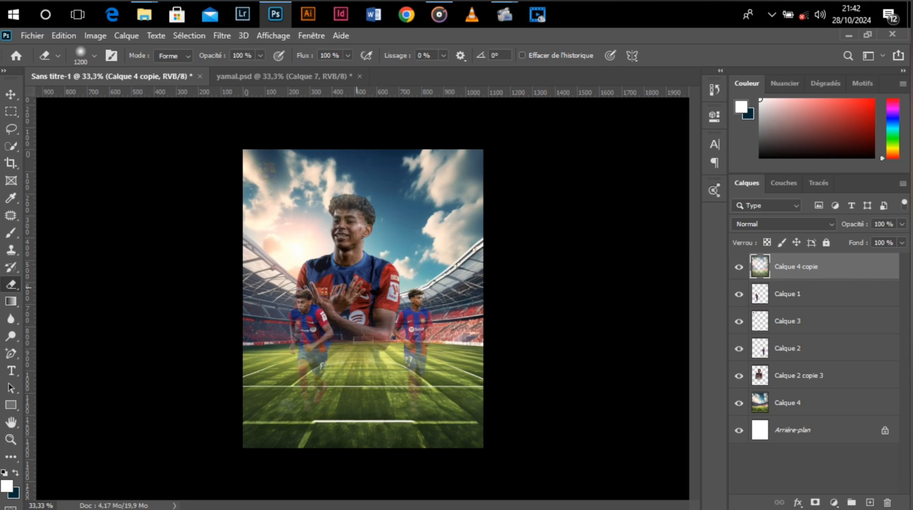
pyautogui.click(355, 287)
pyautogui.click(353, 297)
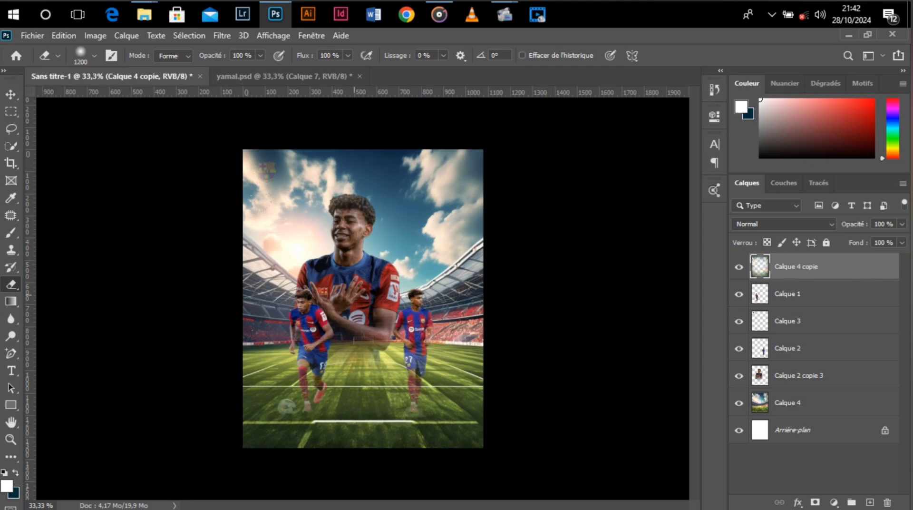
pyautogui.click(357, 299)
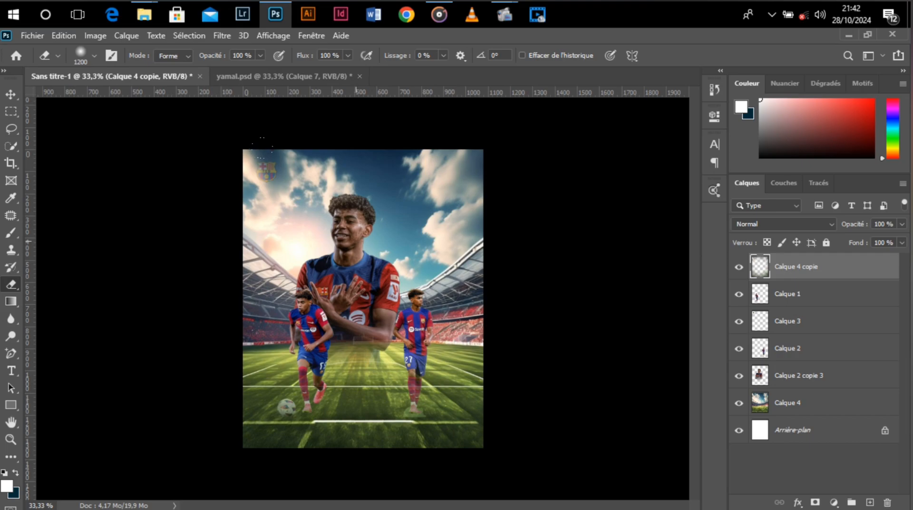
pyautogui.hotkey('ctrl', 'z')
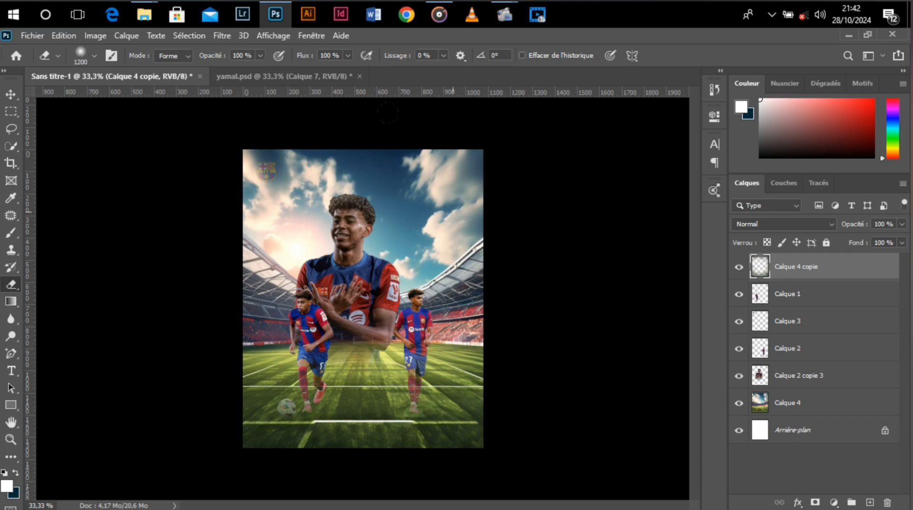
pyautogui.press('v')
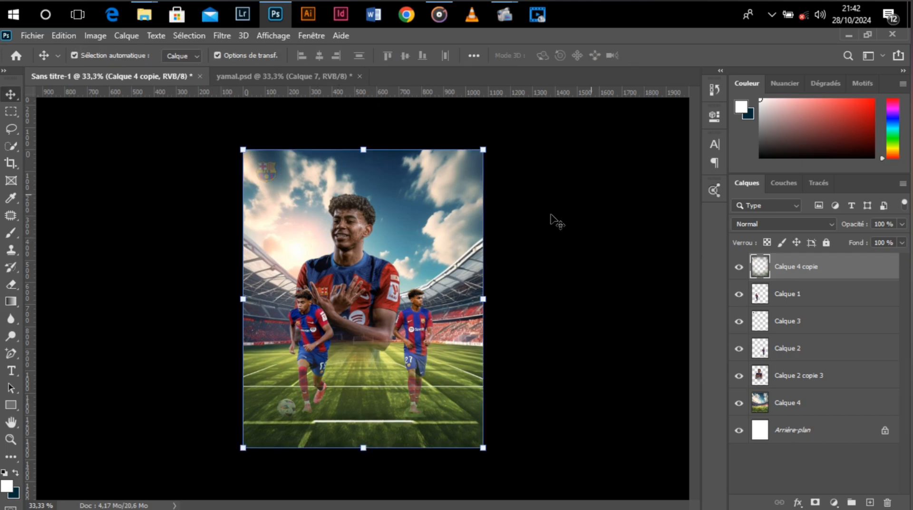
# Move the small crest layer Calque 3 to the top of the stack and shift the crest slightly down on the poster.
pyautogui.click(348, 242)
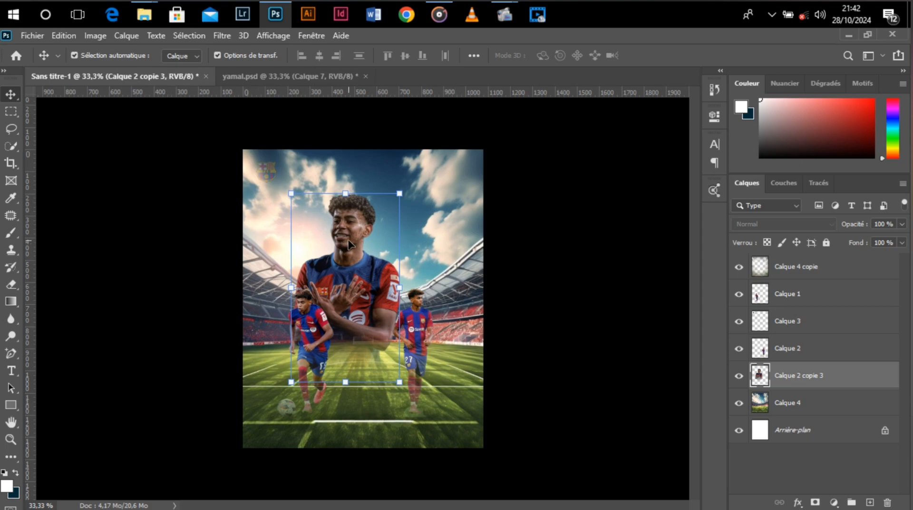
pyautogui.click(828, 323)
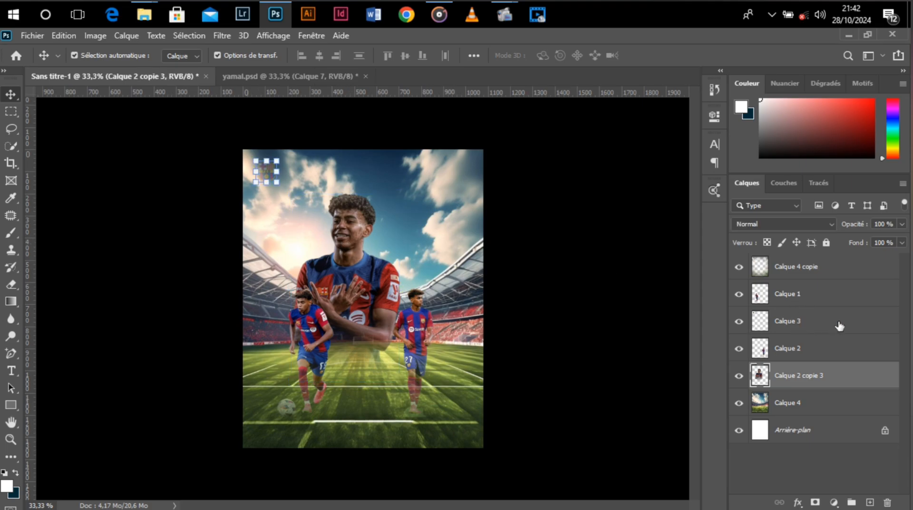
pyautogui.moveTo(833, 325); pyautogui.dragTo(809, 263)
pyautogui.click(566, 255)
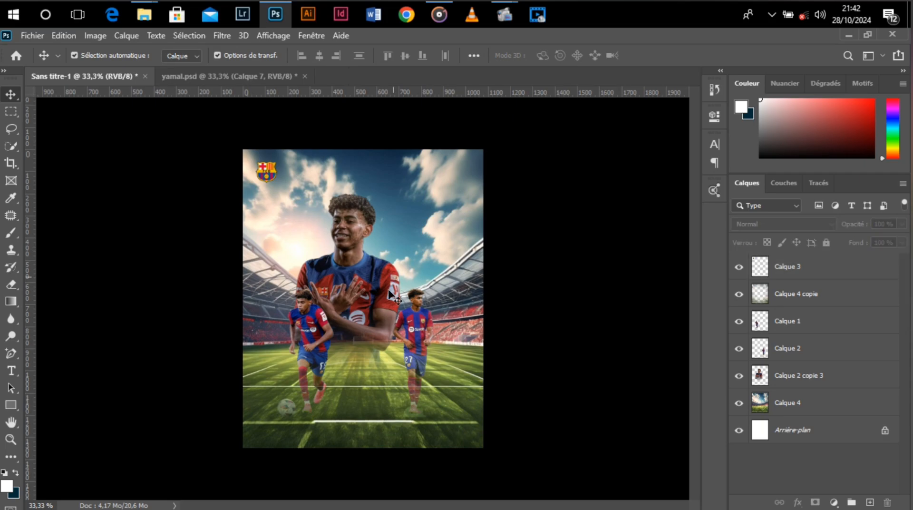
pyautogui.moveTo(265, 169); pyautogui.dragTo(270, 175)
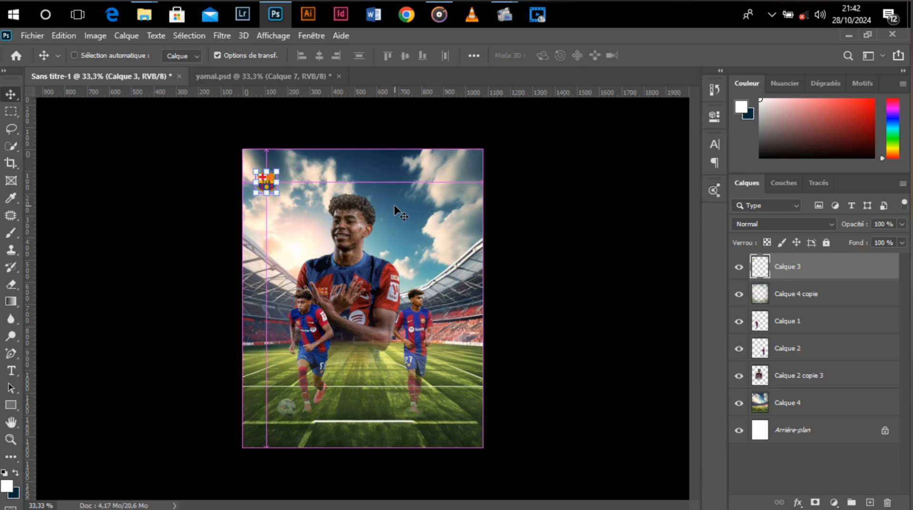
# Duplicate the small crest and enlarge the copy to cover the middle of the poster.
pyautogui.hotkey('ctrl', 'j')
pyautogui.moveTo(277, 194); pyautogui.dragTo(406, 318)
pyautogui.press('Return')
pyautogui.moveTo(344, 257); pyautogui.dragTo(378, 300)
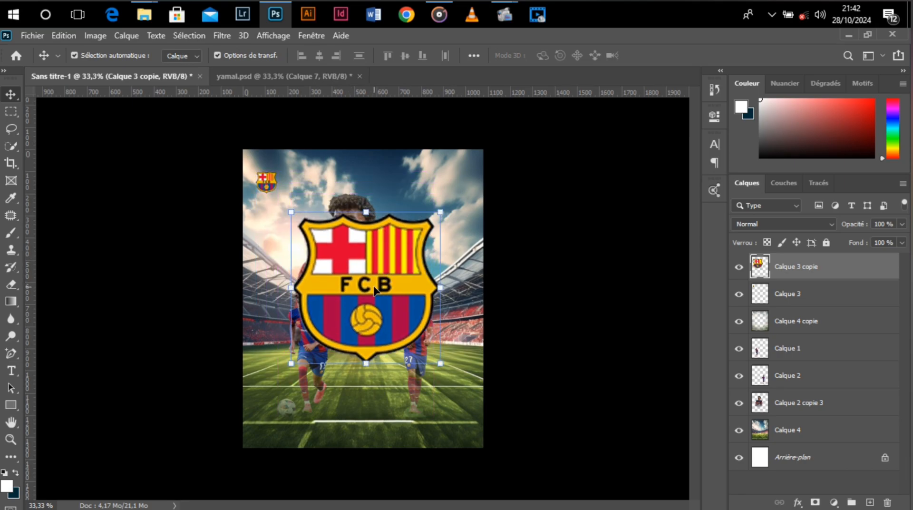
# Add a vertical guide at the poster's centre and move the large crest up, centred on the guide.
pyautogui.click(383, 177)
pyautogui.moveTo(30, 271); pyautogui.dragTo(362, 310)
pyautogui.moveTo(397, 282); pyautogui.dragTo(395, 247)
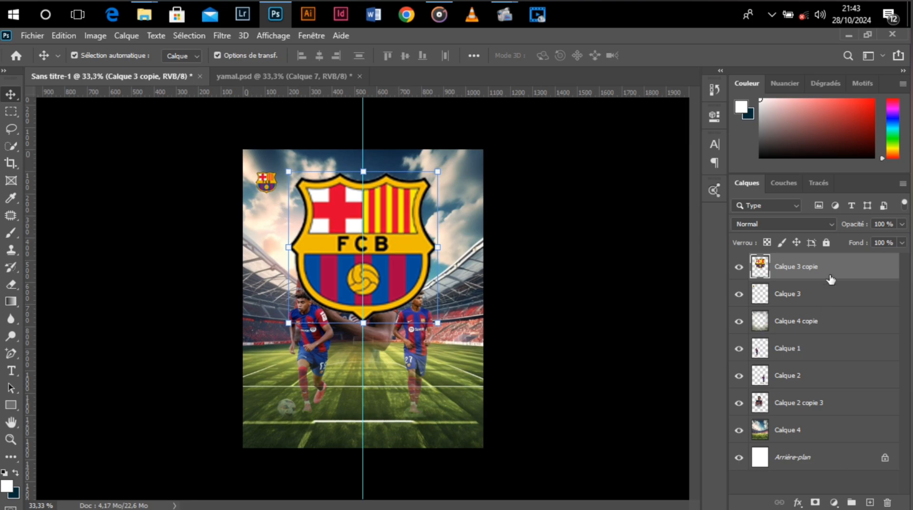
# Move the large crest layer Calque 3 copie behind all the players, just above the stadium layer Calque 4.
pyautogui.moveTo(835, 270); pyautogui.dragTo(799, 415)
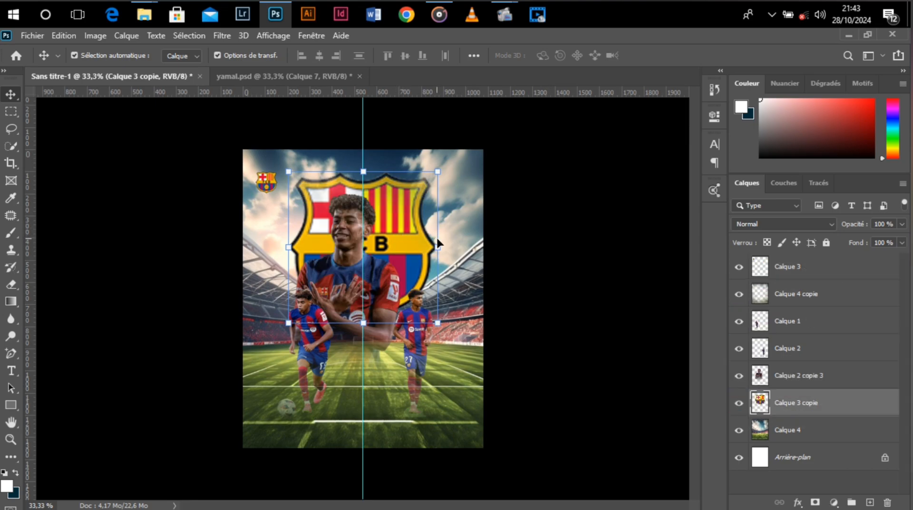
pyautogui.hotkey('ctrl', 't')
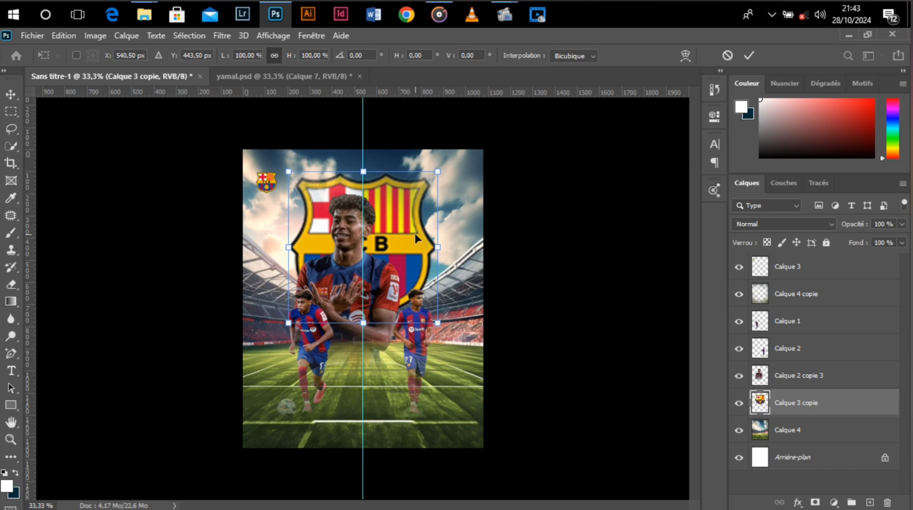
pyautogui.press('Return')
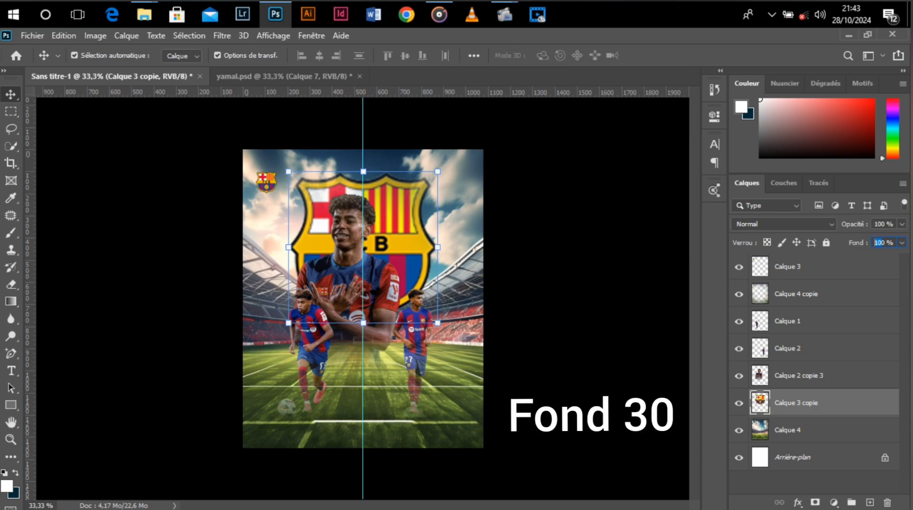
# Fade the large crest by setting its fill to 50% and its opacity to 30%.
pyautogui.write('50')
pyautogui.press('Return')
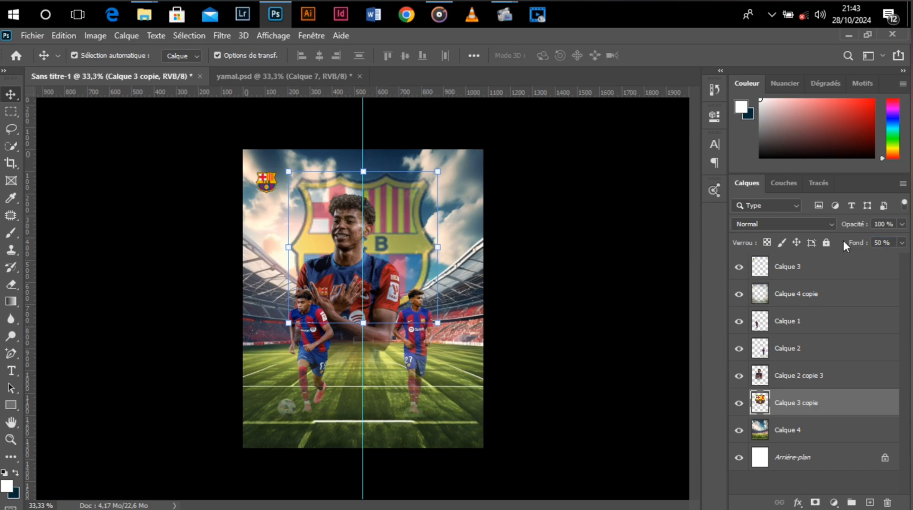
pyautogui.moveTo(883, 223); pyautogui.dragTo(853, 220)
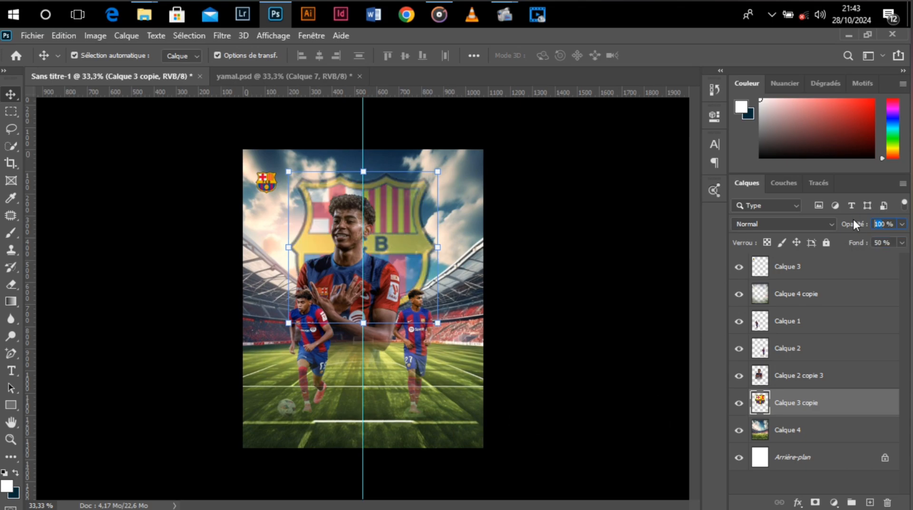
pyautogui.write('3')
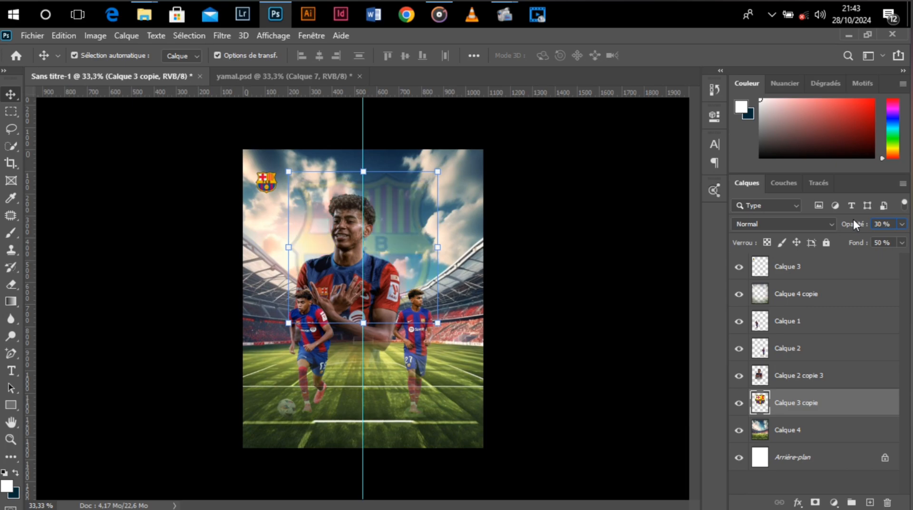
pyautogui.click(637, 177)
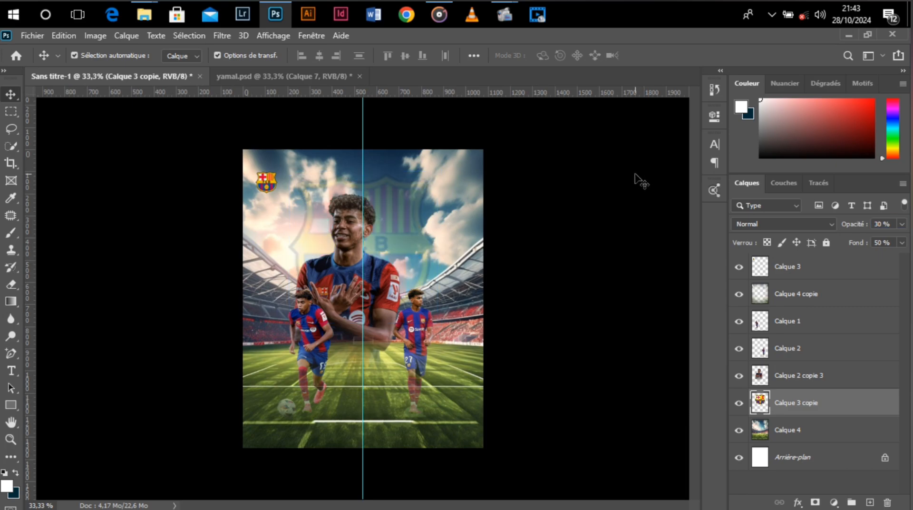
# Duplicate the large central player and apply a 30-pixel Gaussian blur to the lower layer, Calque 2 copie 3.
pyautogui.click(390, 335)
pyautogui.hotkey('ctrl', 'j')
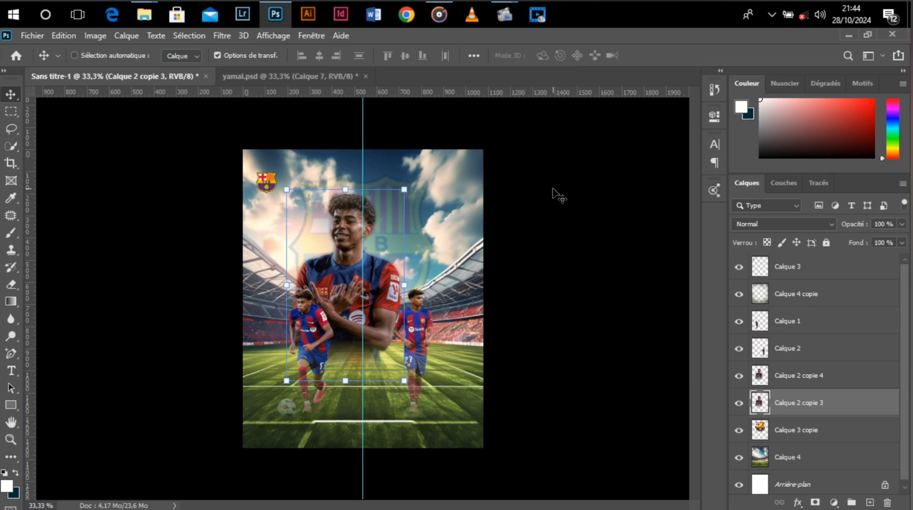
pyautogui.hotkey('ctrl', 'z')
pyautogui.click(223, 37)
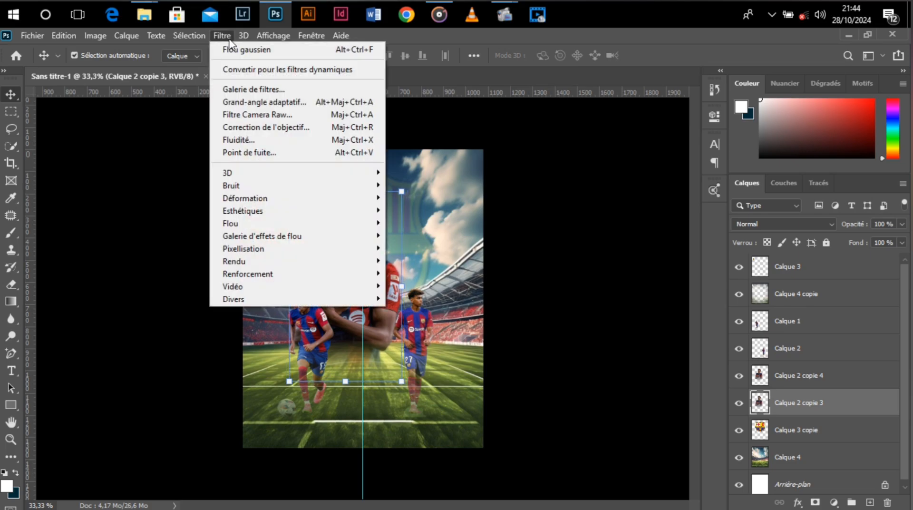
pyautogui.moveTo(362, 224)
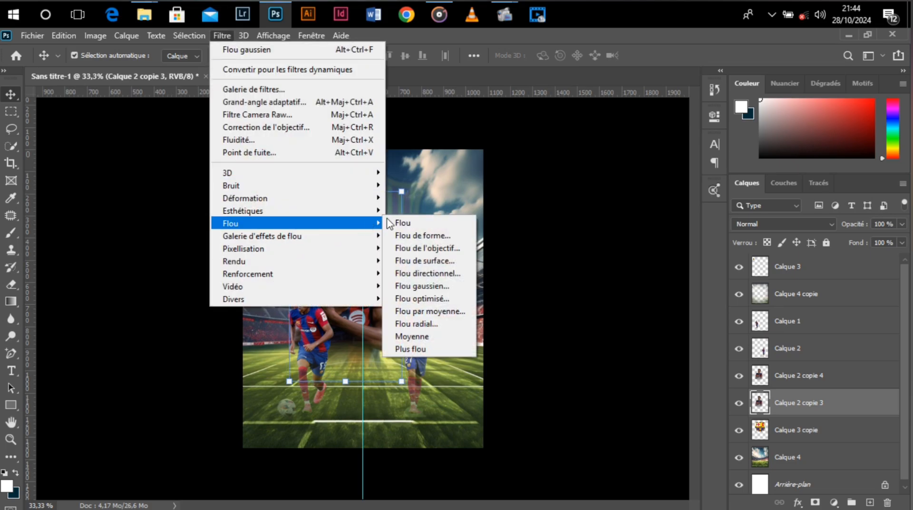
pyautogui.click(423, 286)
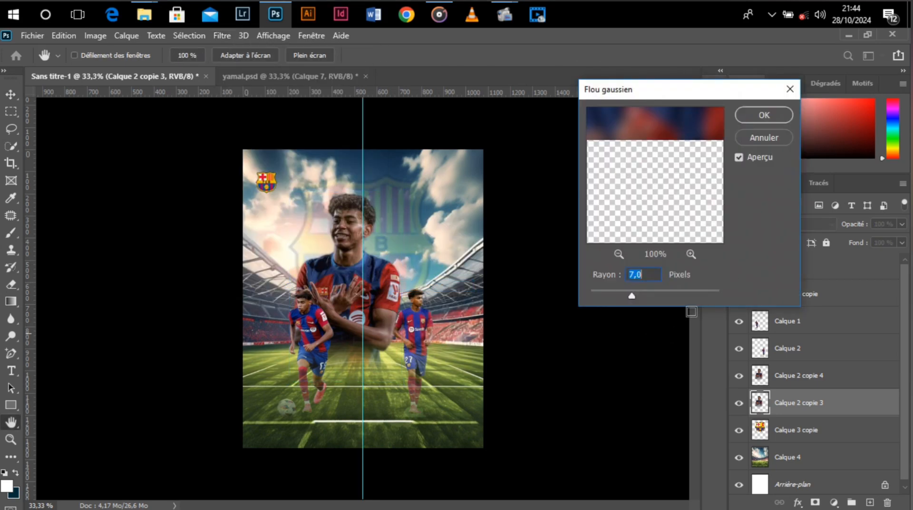
pyautogui.moveTo(650, 293); pyautogui.dragTo(650, 293)
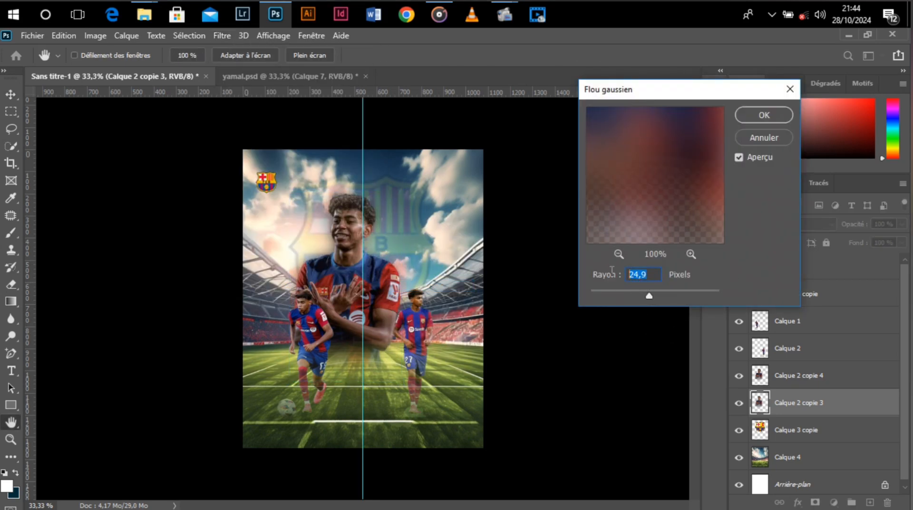
pyautogui.write('3')
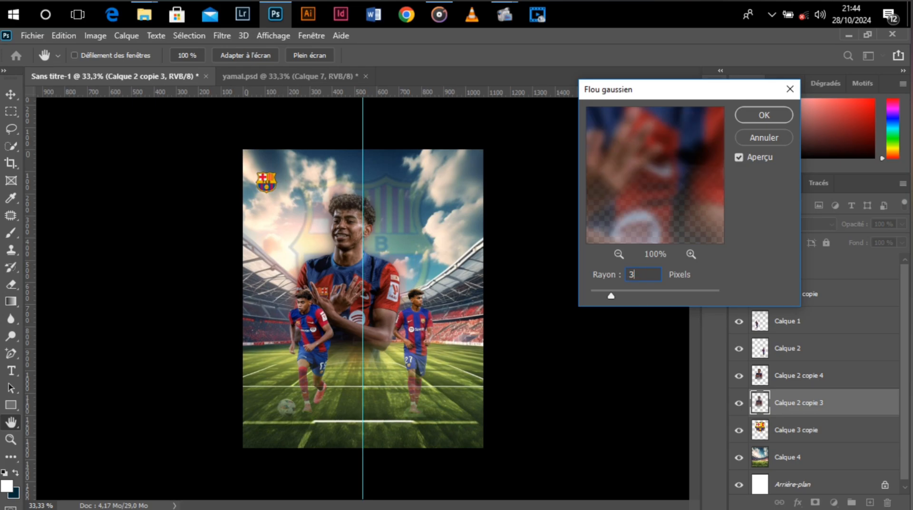
pyautogui.write('0')
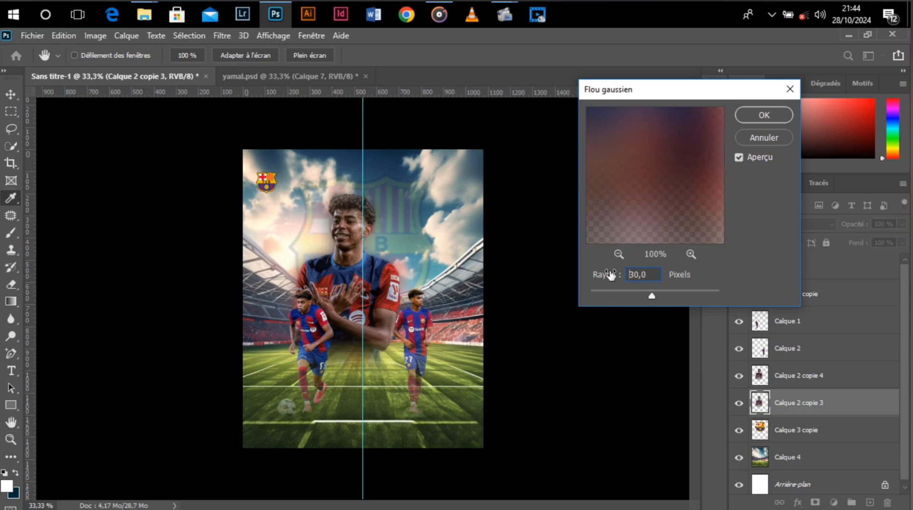
pyautogui.press('Return')
pyautogui.press('v')
pyautogui.press('i')
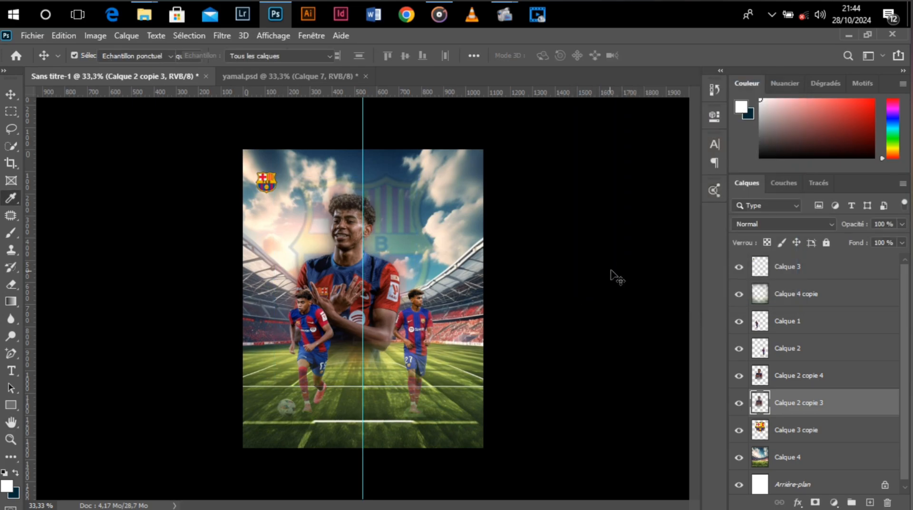
# Turn the blurred player layer into a white glow by raising its lightness to +100 with Hue/Saturation.
pyautogui.hotkey('ctrl', 'u')
pyautogui.moveTo(728, 210); pyautogui.dragTo(751, 209)
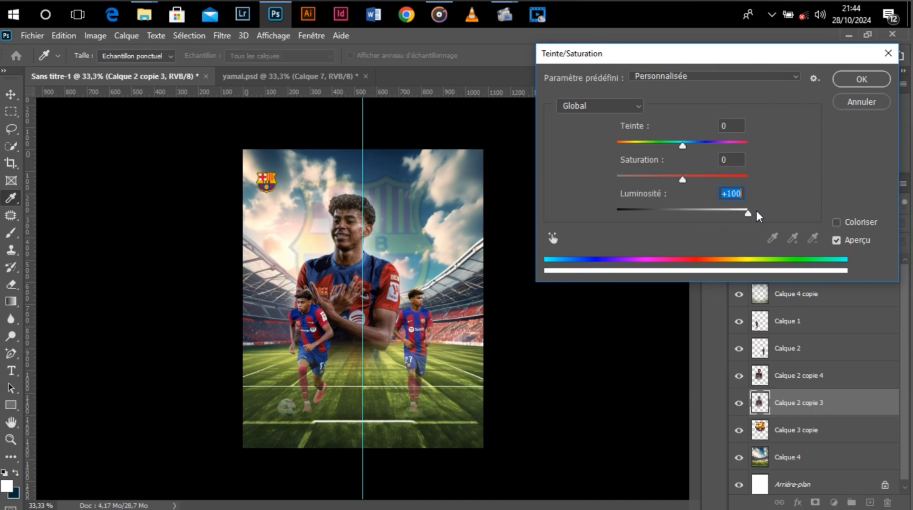
pyautogui.press('Return')
pyautogui.press('v')
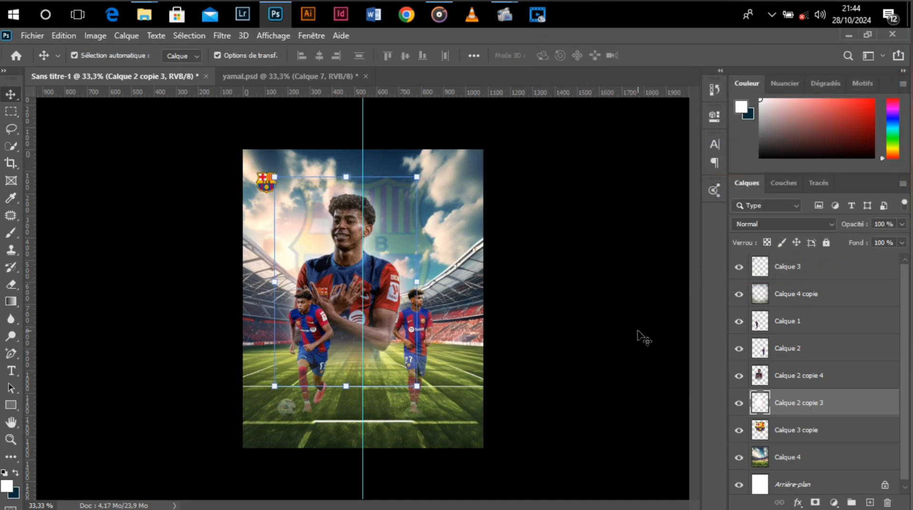
# Duplicate the sharp player layer Calque 2 copie 4, flip the copy horizontally, and place it higher and to the right of the central player.
pyautogui.click(834, 381)
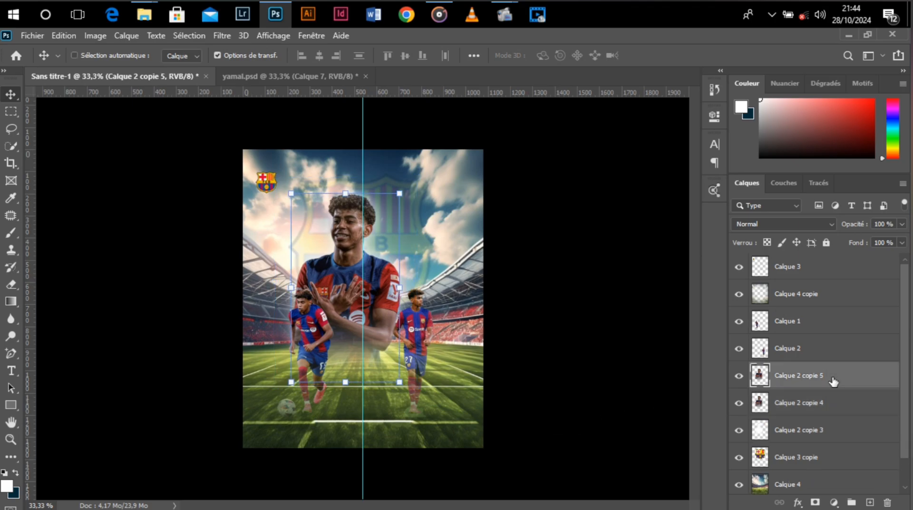
pyautogui.hotkey('ctrl', 'j')
pyautogui.hotkey('ctrl', 't')
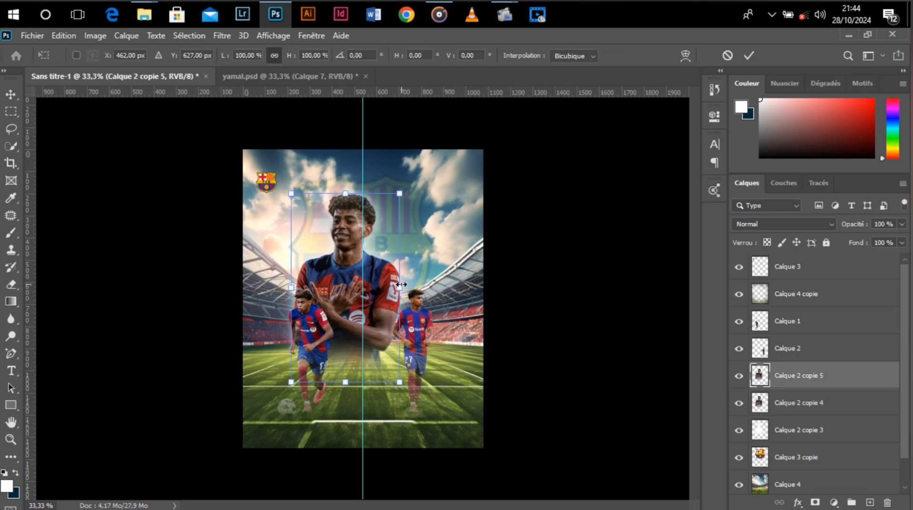
pyautogui.rightClick(374, 284)
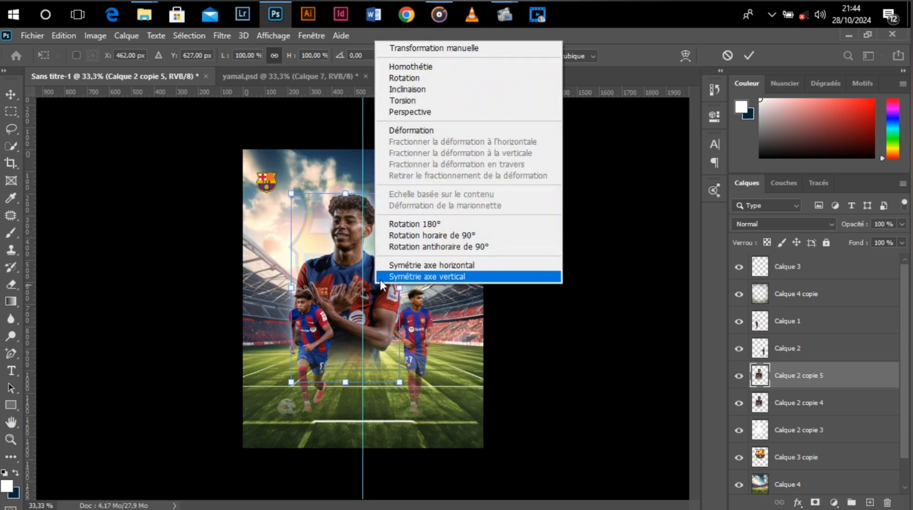
pyautogui.click(400, 263)
pyautogui.moveTo(354, 282); pyautogui.dragTo(398, 261)
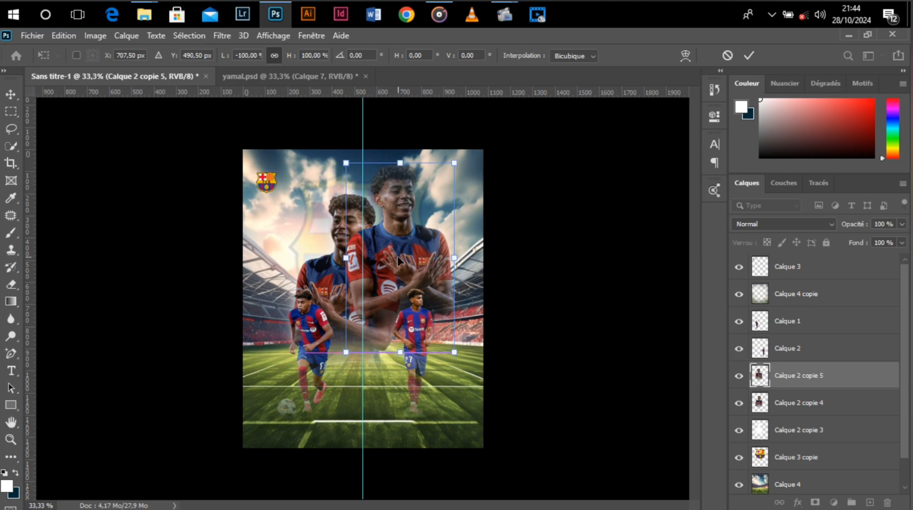
pyautogui.press('Return')
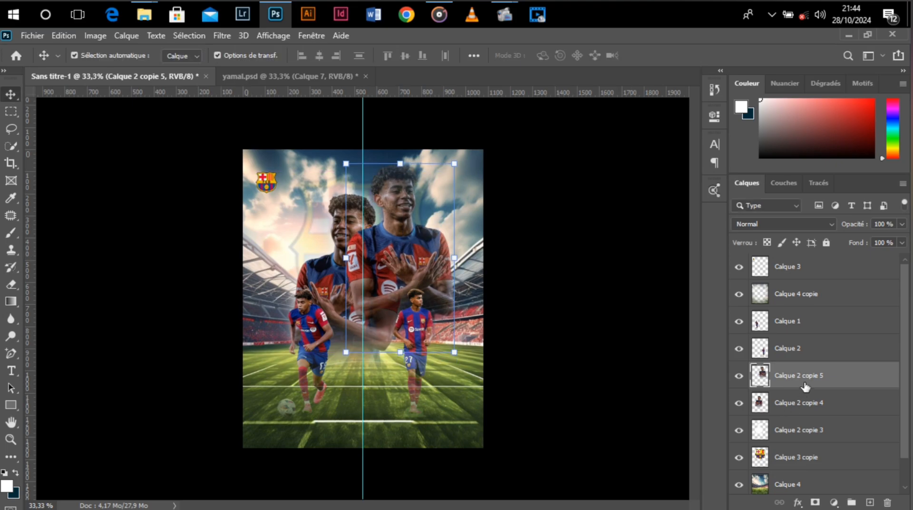
# Move the flipped player Calque 2 copie 5 below the white glow layer and set its fill to 50%.
pyautogui.moveTo(804, 386); pyautogui.dragTo(796, 451)
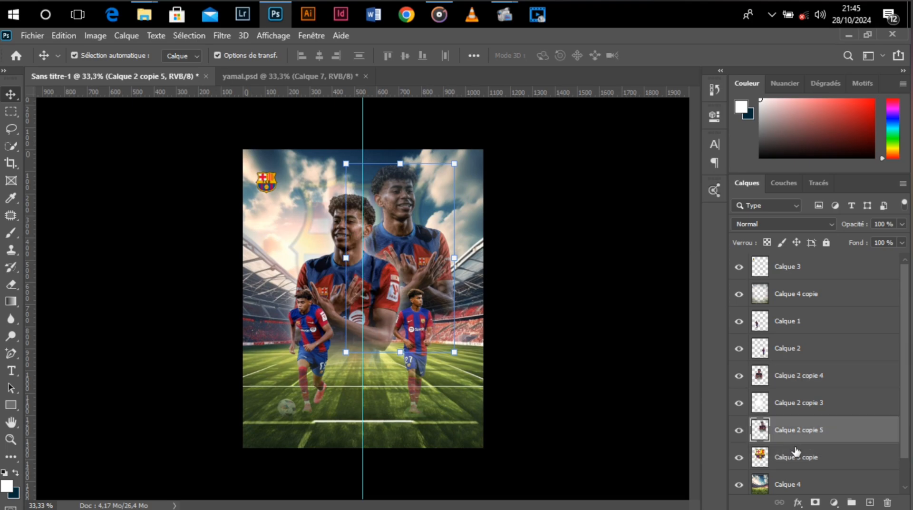
pyautogui.click(403, 216)
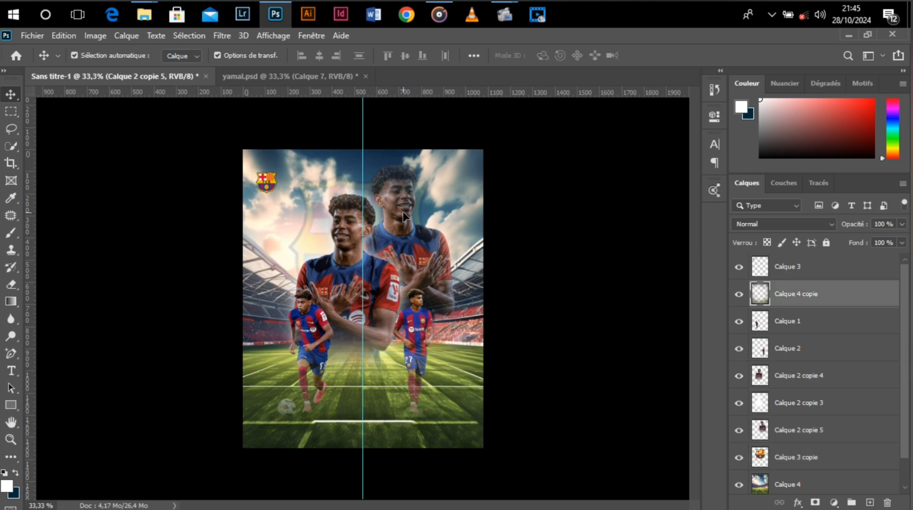
pyautogui.click(422, 241)
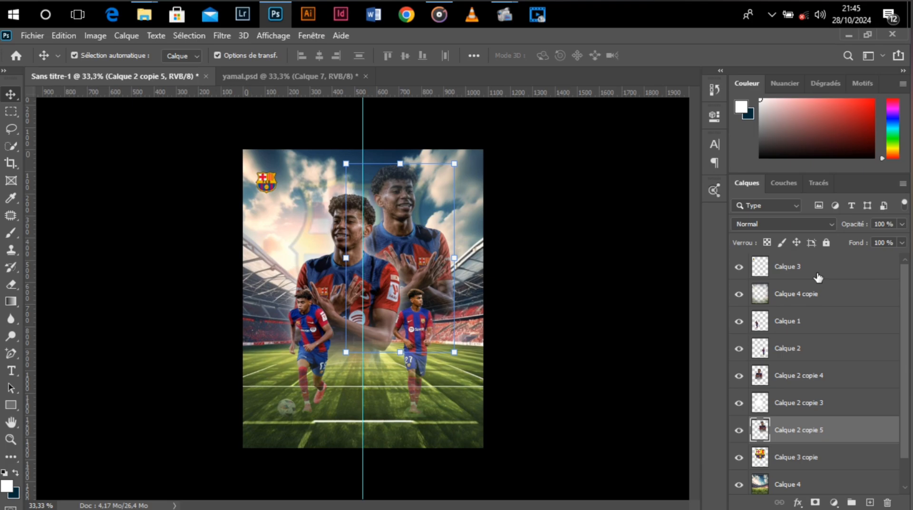
pyautogui.click(879, 243)
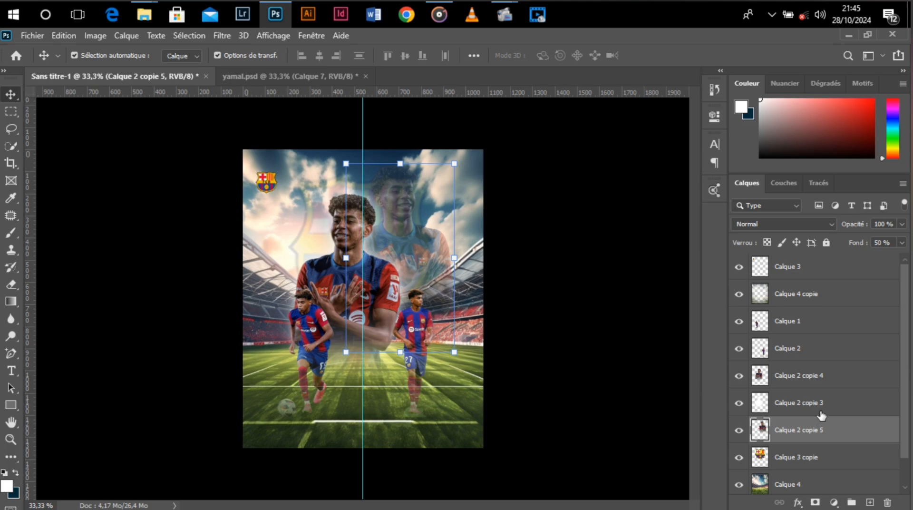
# Select the central player, its white glow and the faded flipped copy together and shift them down on the poster.
pyautogui.keyDown('shift'); pyautogui.click(837, 381); pyautogui.keyUp('shift')
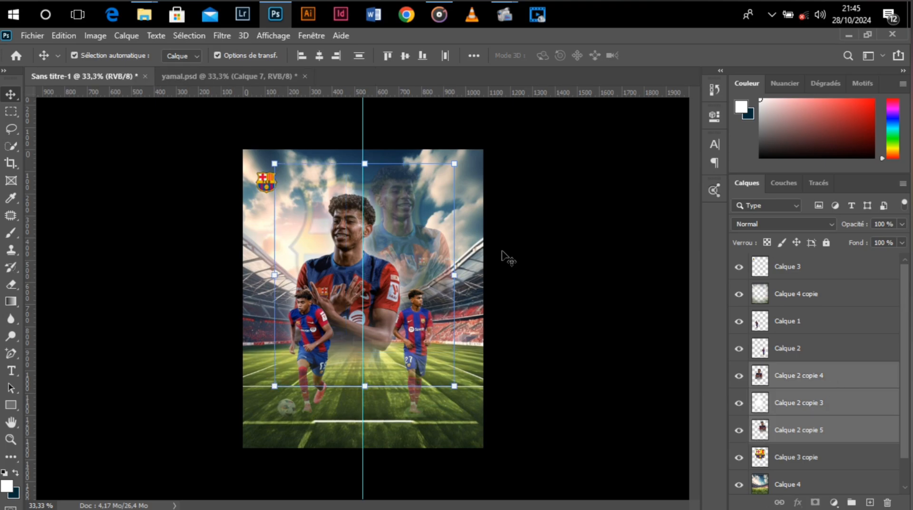
pyautogui.click(359, 158)
pyautogui.moveTo(406, 227); pyautogui.dragTo(403, 239)
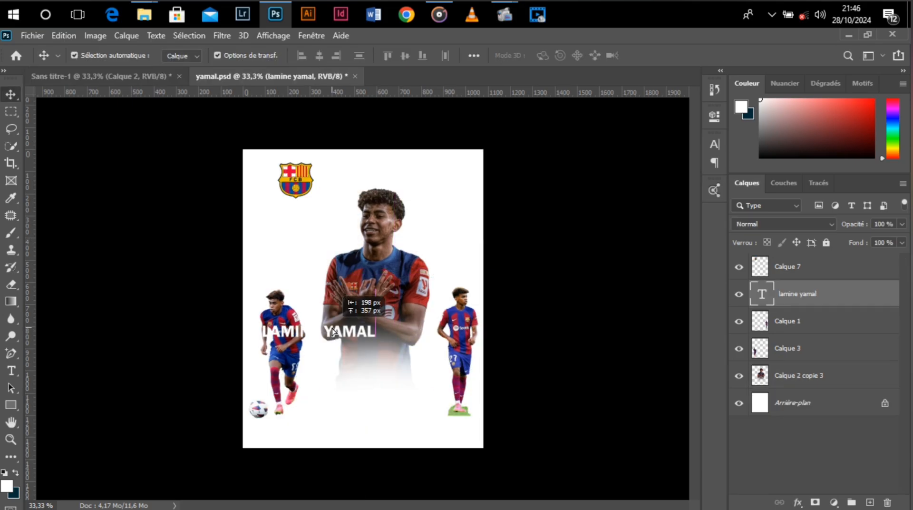
# Copy the LAMINE YAMAL text from yamal.psd to the poster's lower centre and put its layer at the top of the stack.
pyautogui.click(142, 79)
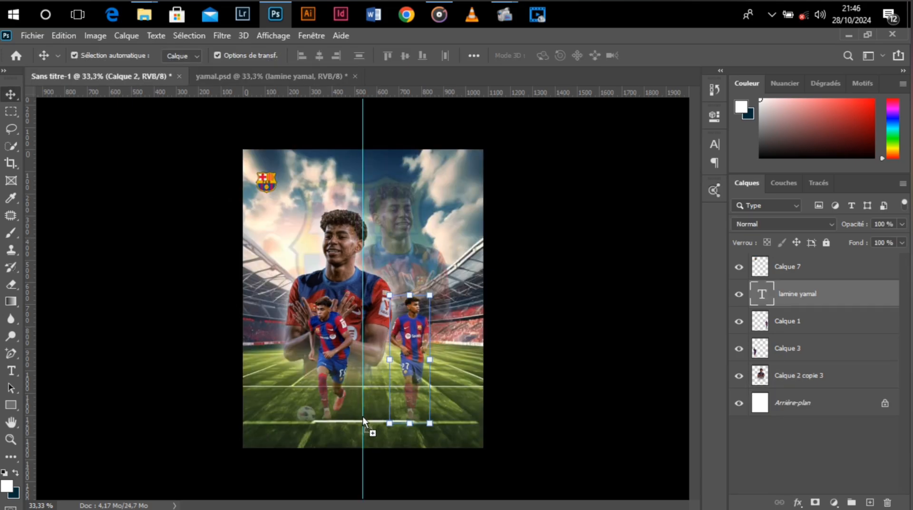
pyautogui.click(556, 394)
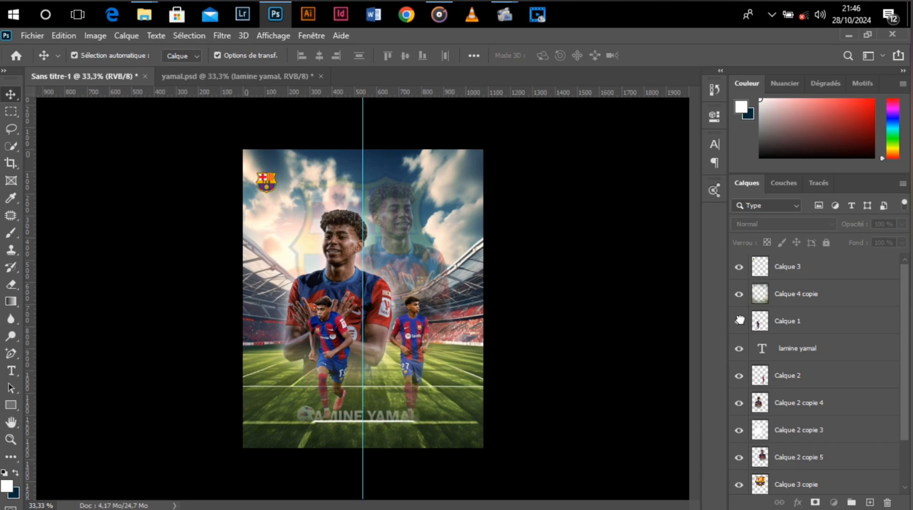
pyautogui.moveTo(830, 264); pyautogui.dragTo(818, 260)
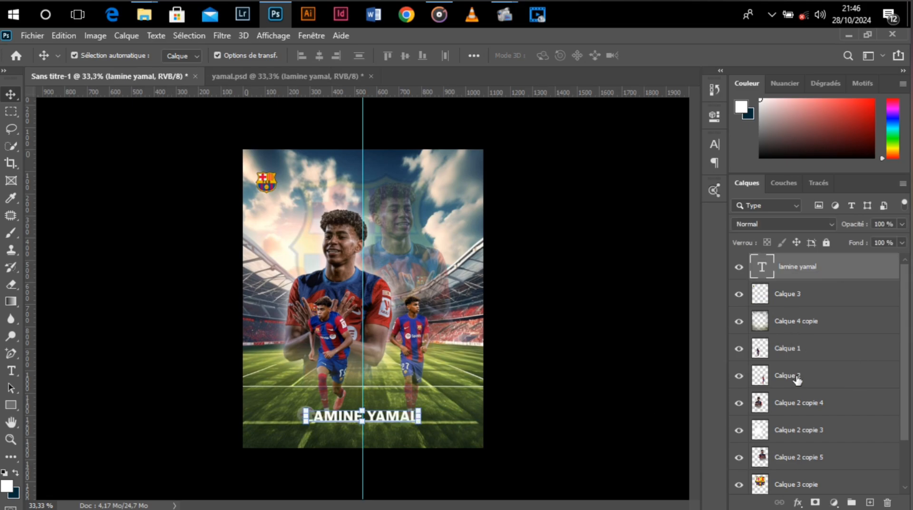
# Select the layers from Calque 1 to Calque 2 copie 5 and scale all the players down slightly above the name.
pyautogui.click(834, 349)
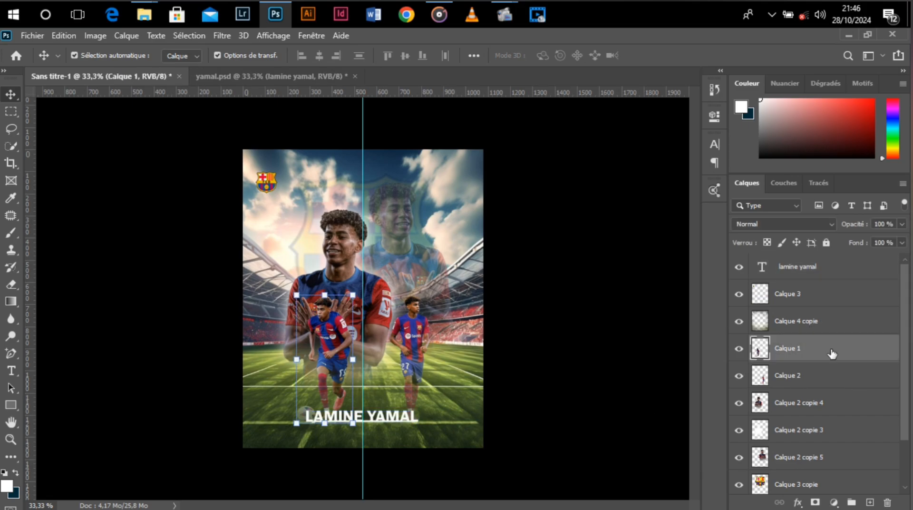
pyautogui.keyDown('shift'); pyautogui.click(828, 465); pyautogui.keyUp('shift')
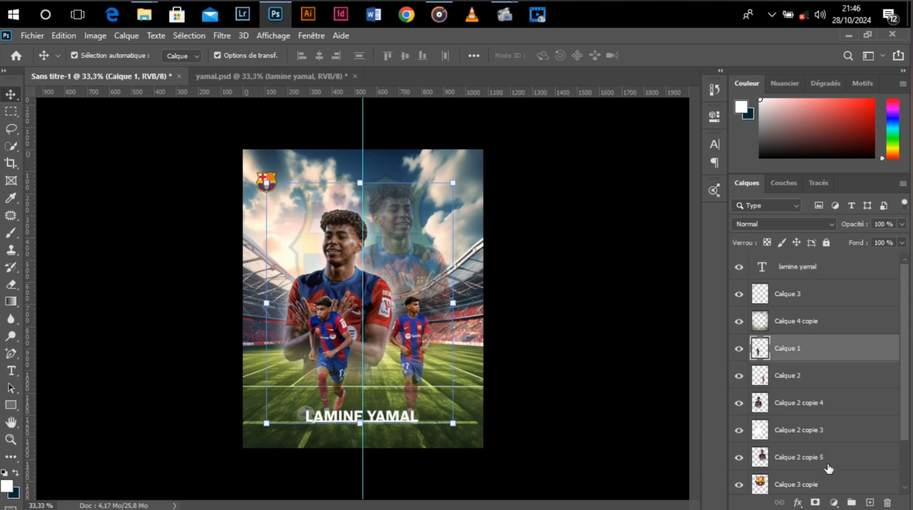
pyautogui.click(364, 181)
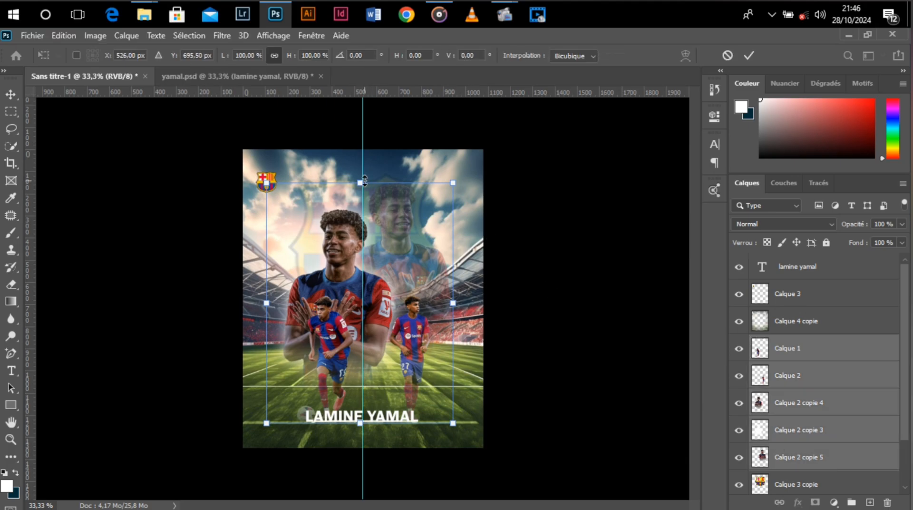
pyautogui.moveTo(364, 180); pyautogui.dragTo(361, 200)
pyautogui.press('Return')
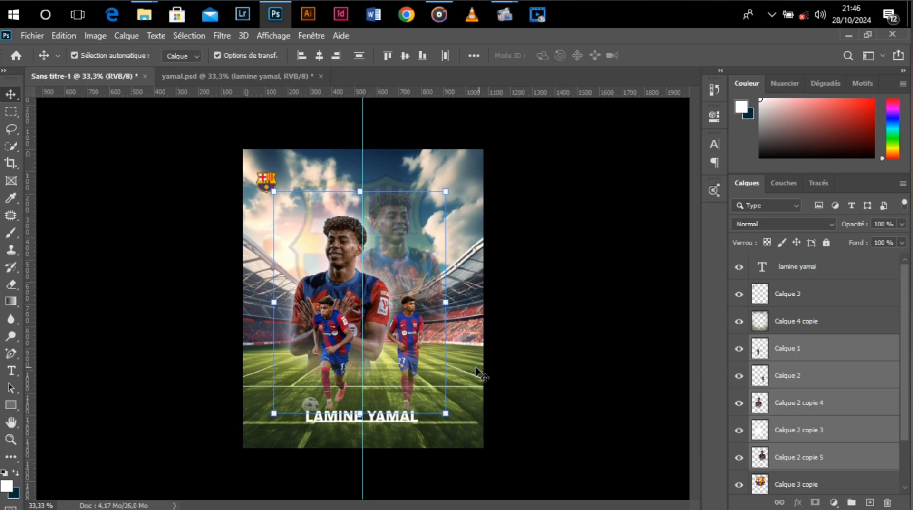
# Darken the Calque 4 copie layer with a Hue/Saturation adjustment, setting its lightness to -92.
pyautogui.click(475, 373)
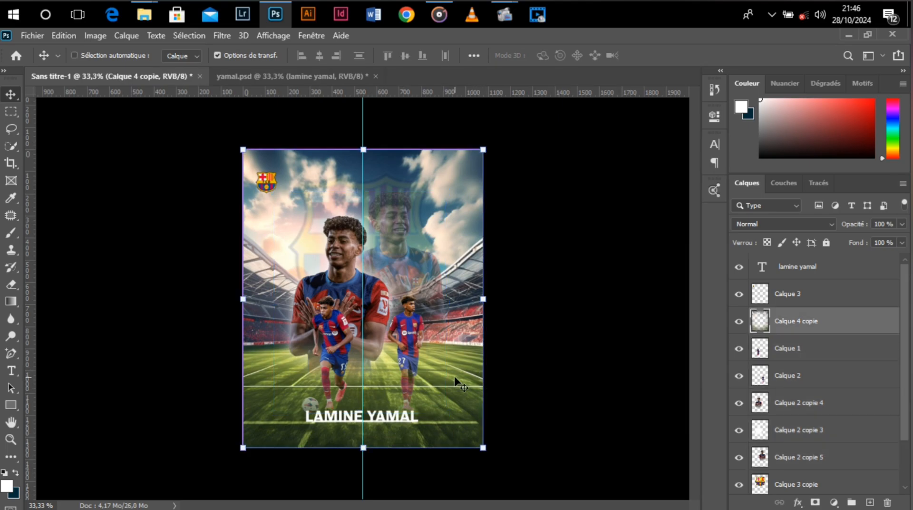
pyautogui.hotkey('ctrl', 'u')
pyautogui.moveTo(636, 209); pyautogui.dragTo(623, 211)
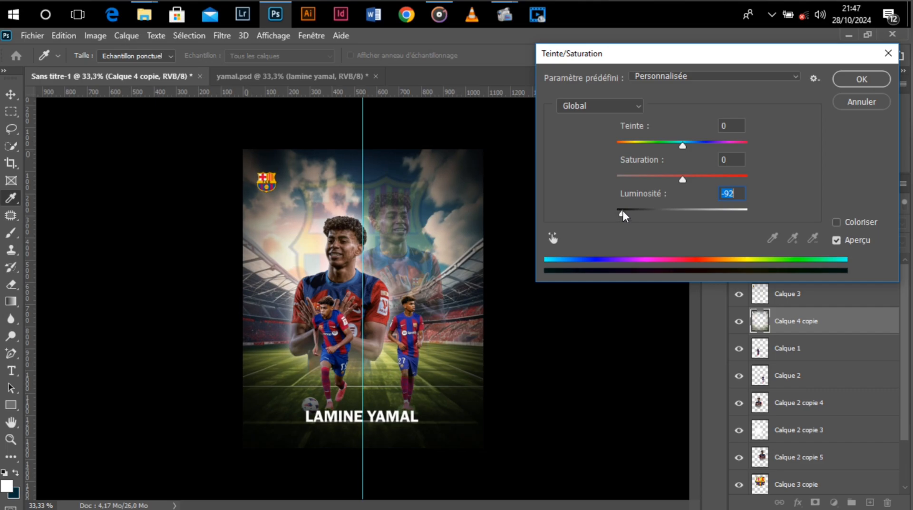
pyautogui.press('Return')
pyautogui.press('v')
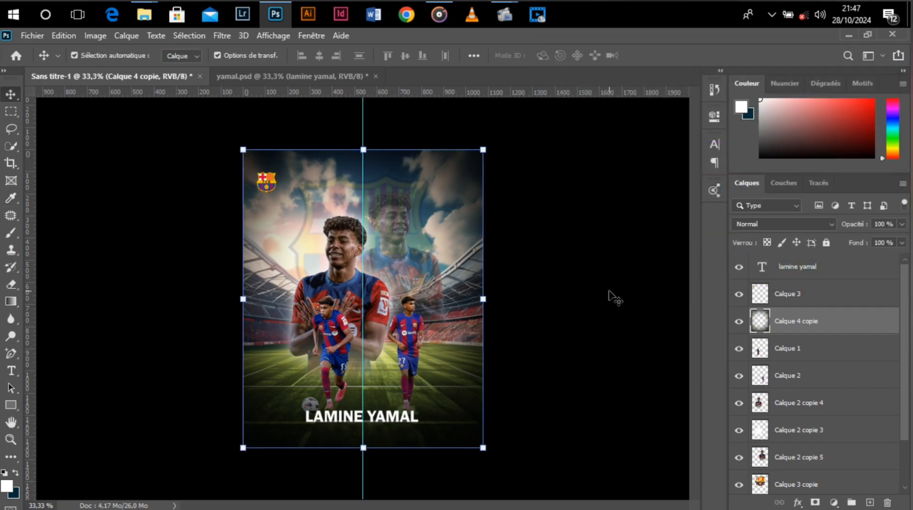
pyautogui.click(609, 291)
# Duplicate the darkened Calque 4 copie layer to strengthen the vignette around the poster.
pyautogui.click(391, 418)
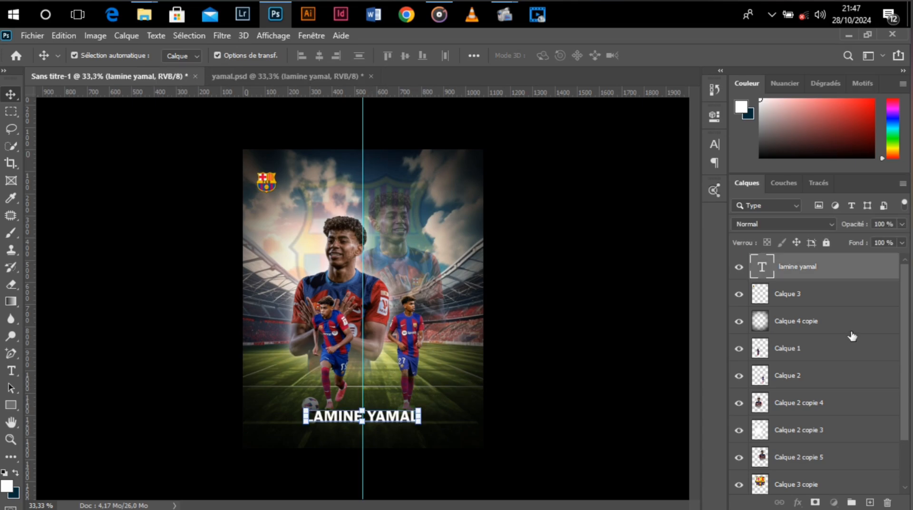
pyautogui.click(851, 332)
pyautogui.hotkey('ctrl', 'j')
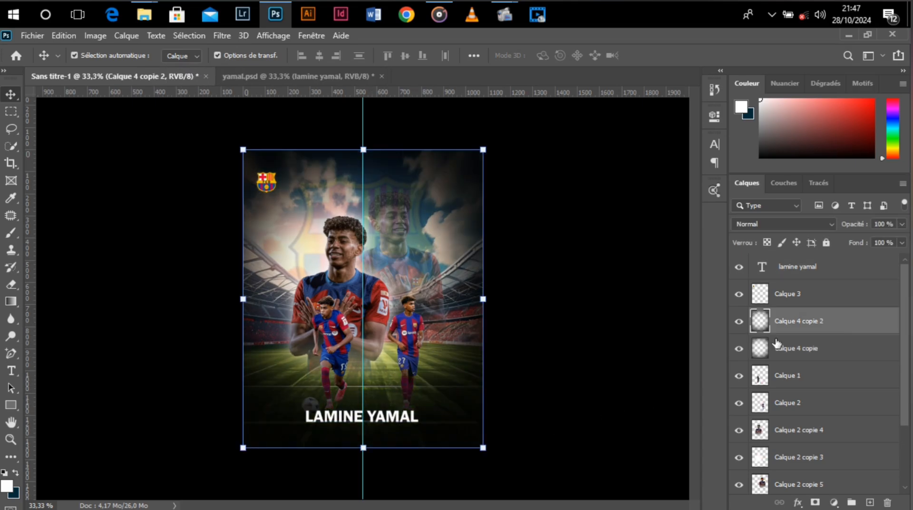
pyautogui.click(605, 270)
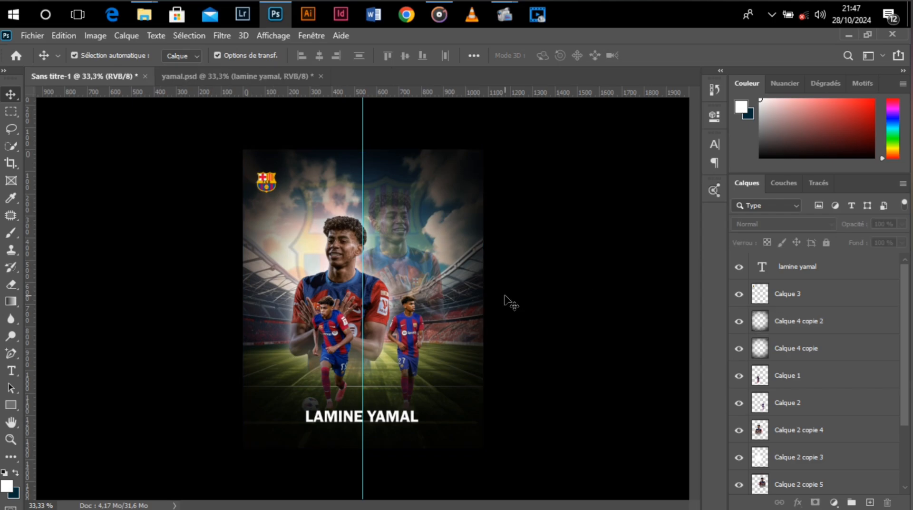
# Duplicate the LAMINE YAMAL text and move the copy to the upper part of the poster beside the crest.
pyautogui.click(393, 421)
pyautogui.hotkey('ctrl', 'j')
pyautogui.moveTo(394, 421); pyautogui.dragTo(385, 182)
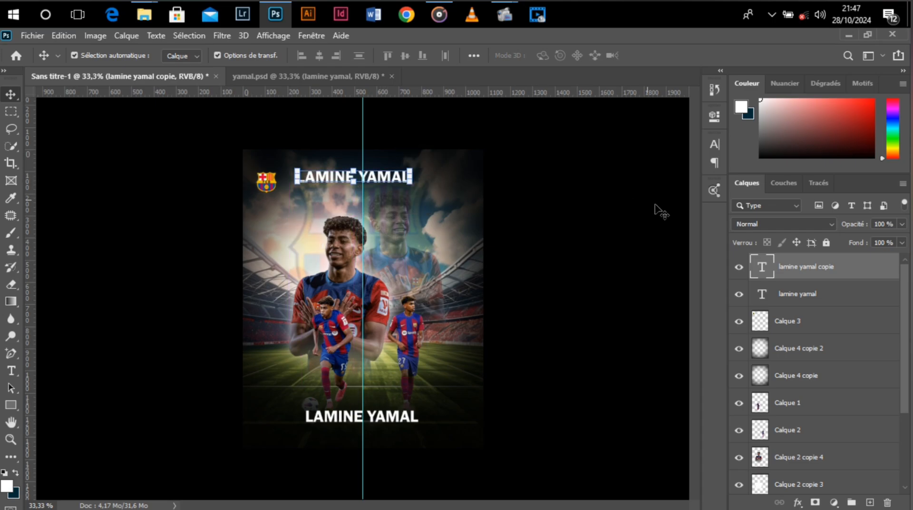
# Replace the wording of the upper text copy with FC BARCELONE.
pyautogui.doubleClick(761, 268)
pyautogui.press('Right')
pyautogui.hotkey('ctrl', 'a')
pyautogui.write('FC BARCELO')
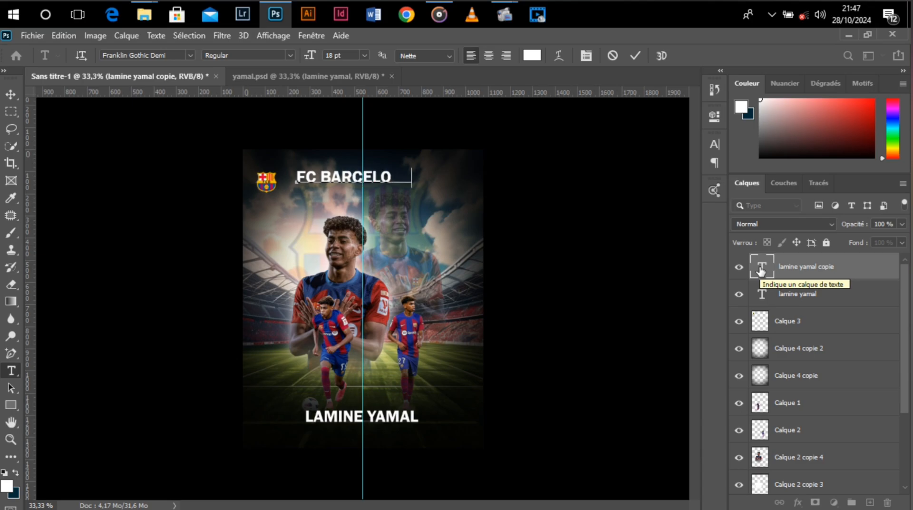
pyautogui.write('NE')
pyautogui.hotkey('ctrl', 'Return')
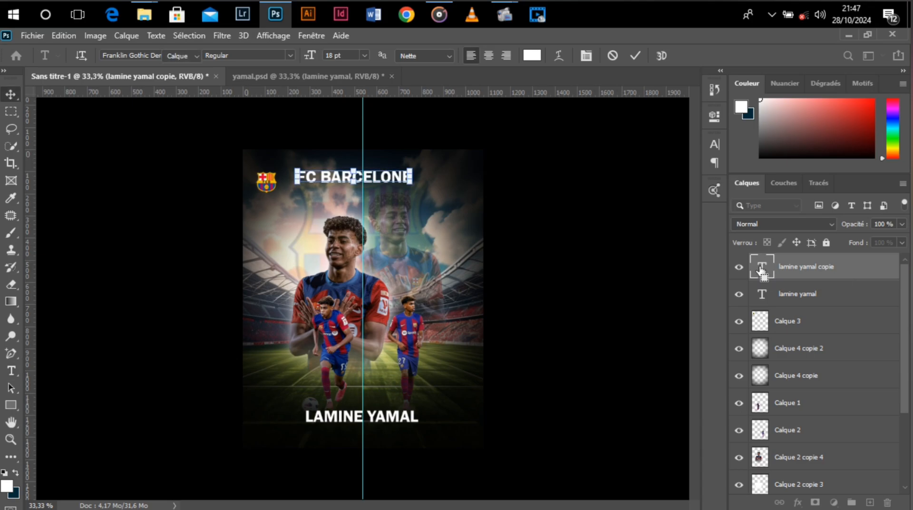
# Scale the FC BARCELONE text down to about 54% and place it right beside the club crest.
pyautogui.press('v')
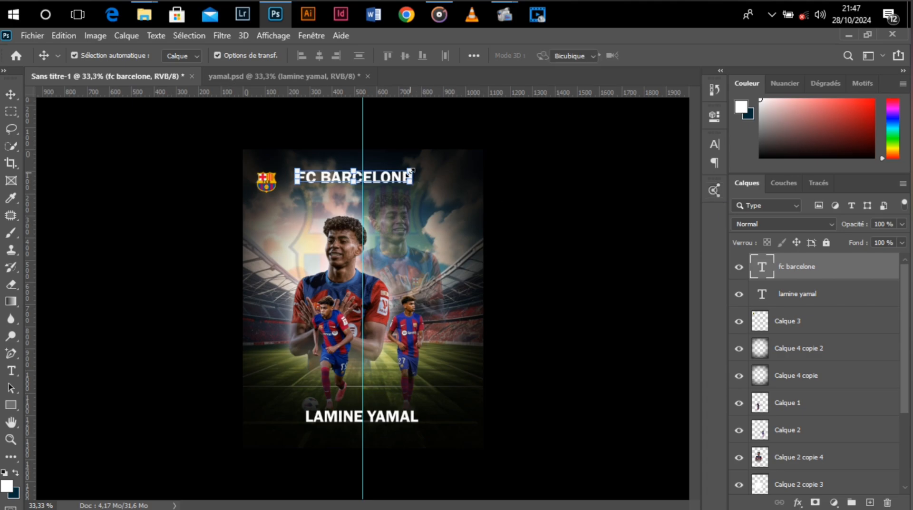
pyautogui.hotkey('ctrl', 't')
pyautogui.moveTo(413, 168); pyautogui.dragTo(325, 185)
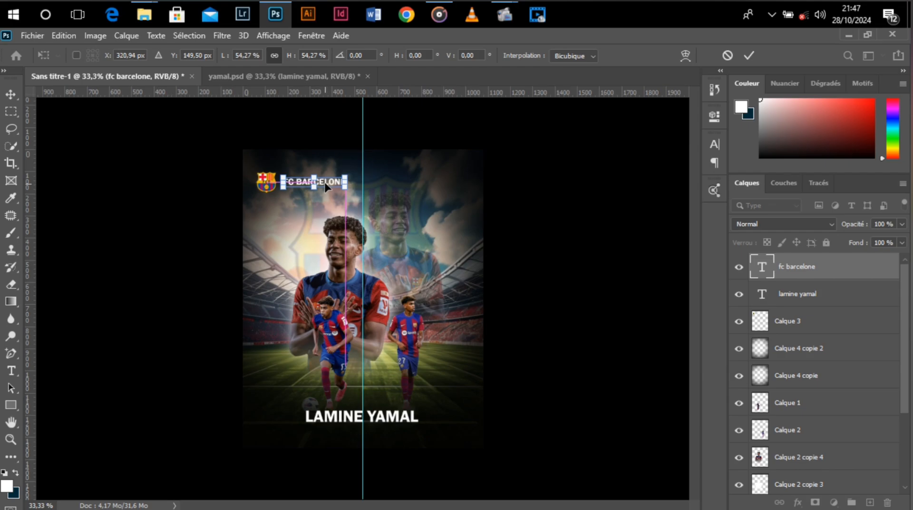
pyautogui.press('Return')
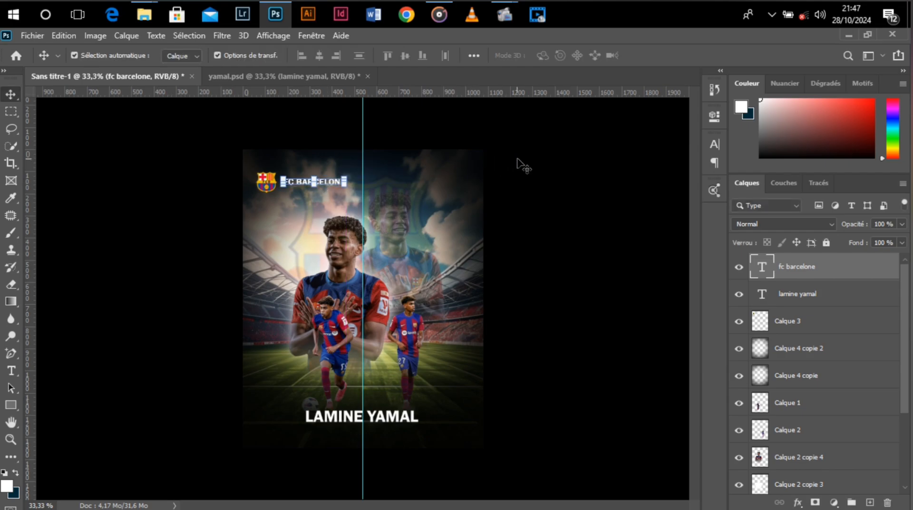
# Switch the workspace colour around the canvas from black to the custom colour (Personnalisé).
pyautogui.rightClick(519, 162)
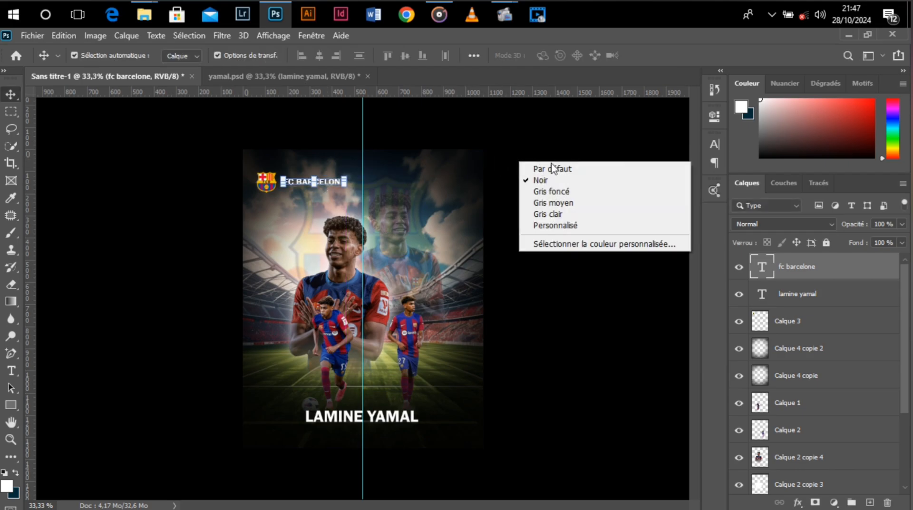
pyautogui.click(543, 226)
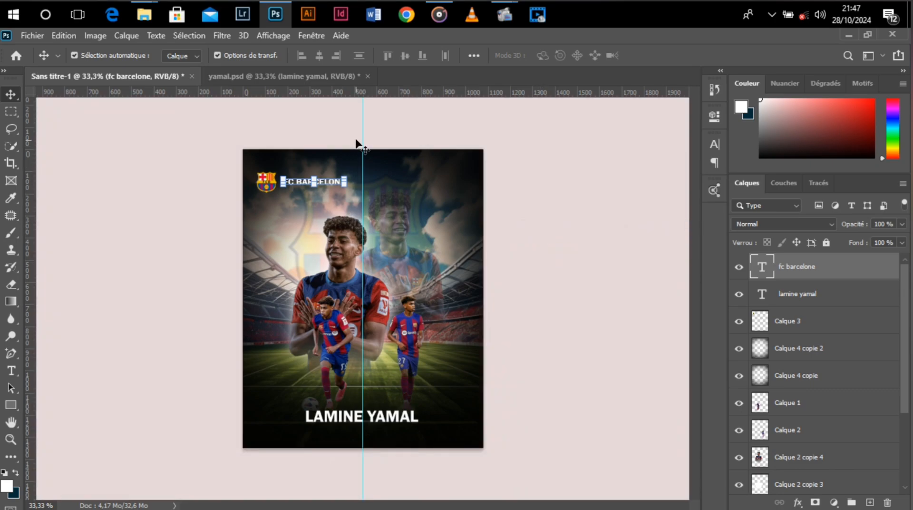
pyautogui.click(342, 136)
# Scale the FC BARCELONE text and the small crest together to about 75% and move them up towards the poster's corner.
pyautogui.click(320, 183)
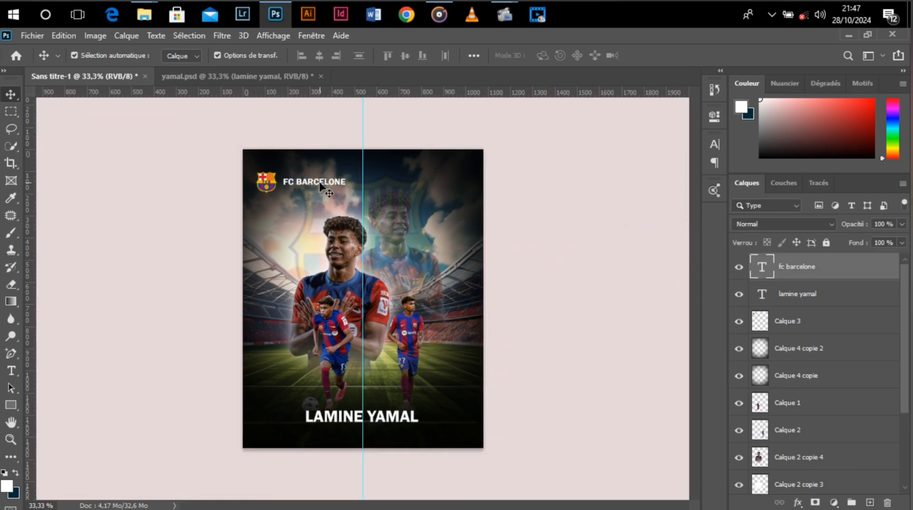
pyautogui.keyDown('ctrl'); pyautogui.click(845, 329); pyautogui.keyUp('ctrl')
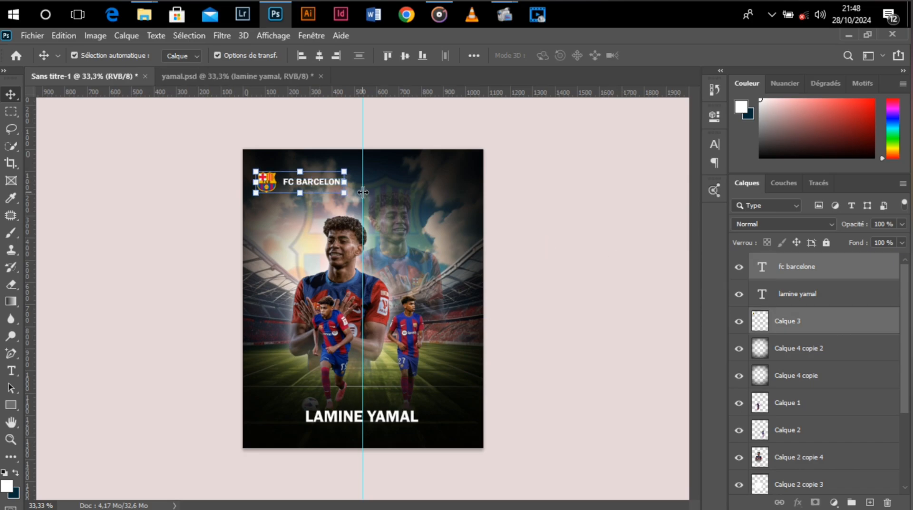
pyautogui.hotkey('ctrl', 't')
pyautogui.moveTo(345, 171); pyautogui.dragTo(323, 179)
pyautogui.press('Return')
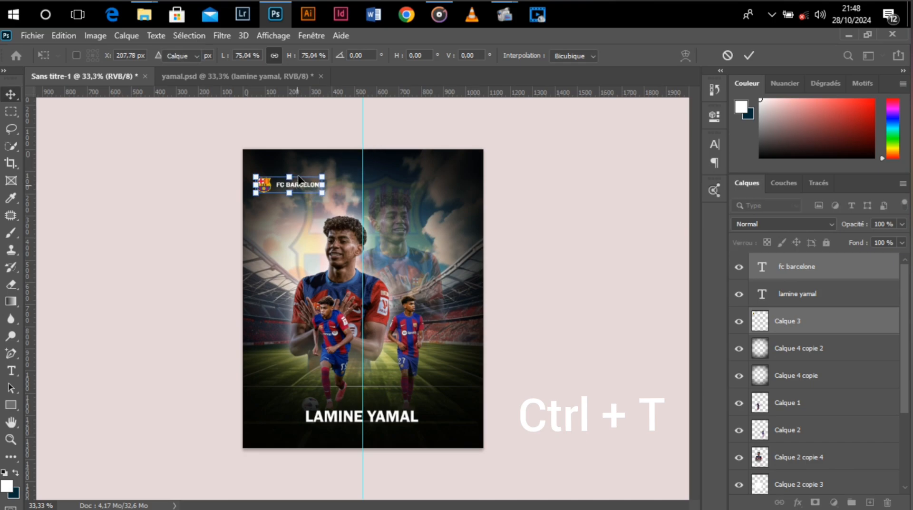
pyautogui.moveTo(308, 187); pyautogui.dragTo(308, 172)
pyautogui.click(307, 128)
# Break the FC BARCELONE text into two lines, with BARCELONE below FC.
pyautogui.click(300, 176)
pyautogui.doubleClick(298, 174)
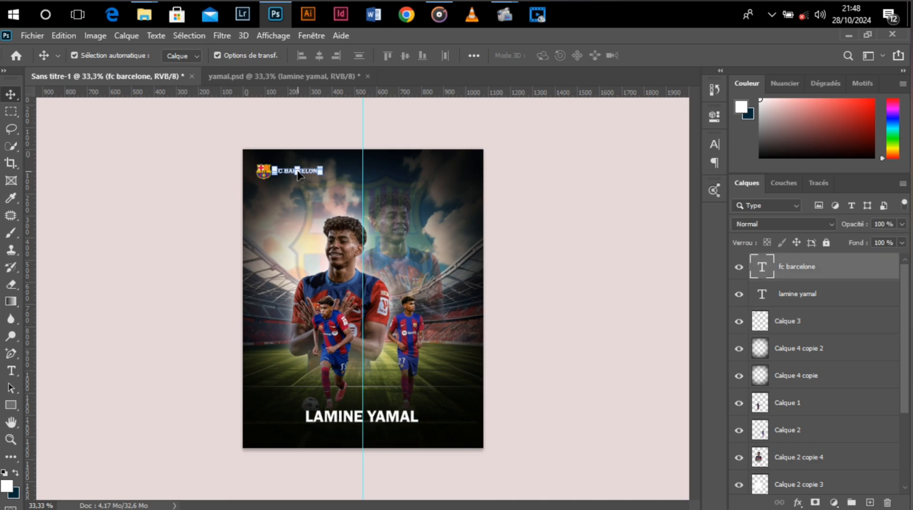
pyautogui.doubleClick(765, 270)
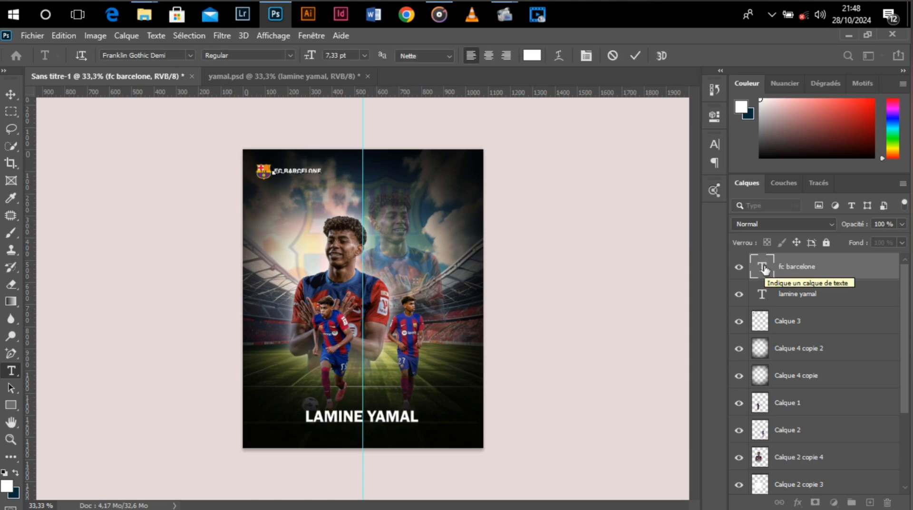
pyautogui.press('Return')
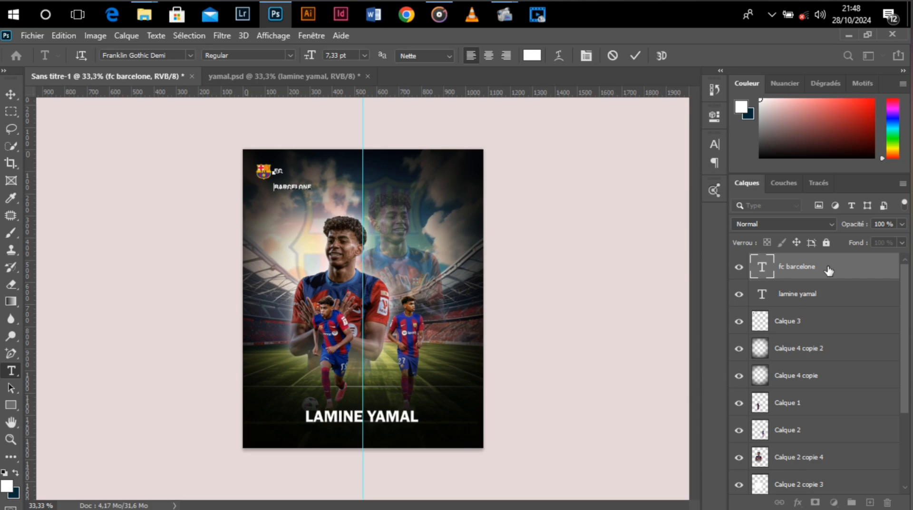
pyautogui.click(824, 268)
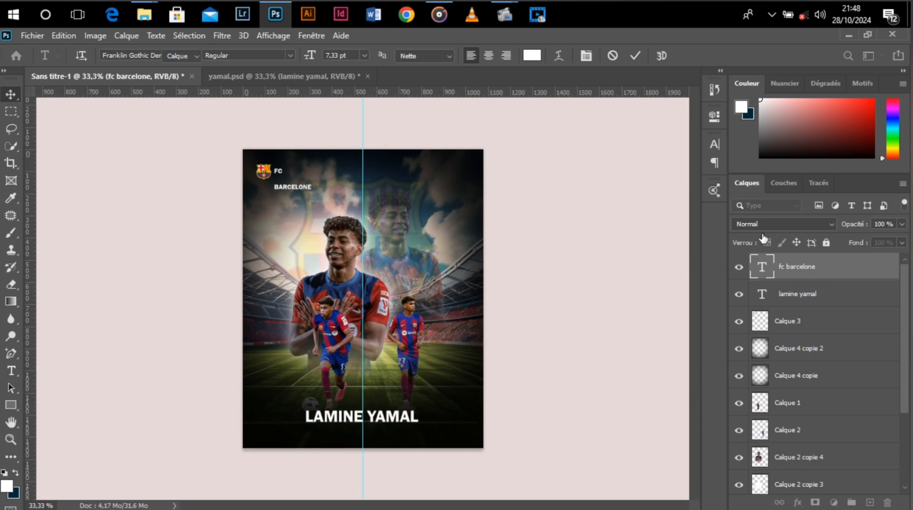
# Set the leading of the FC BARCELONE text to 6 pt and nudge the text slightly down beside the crest.
pyautogui.click(715, 142)
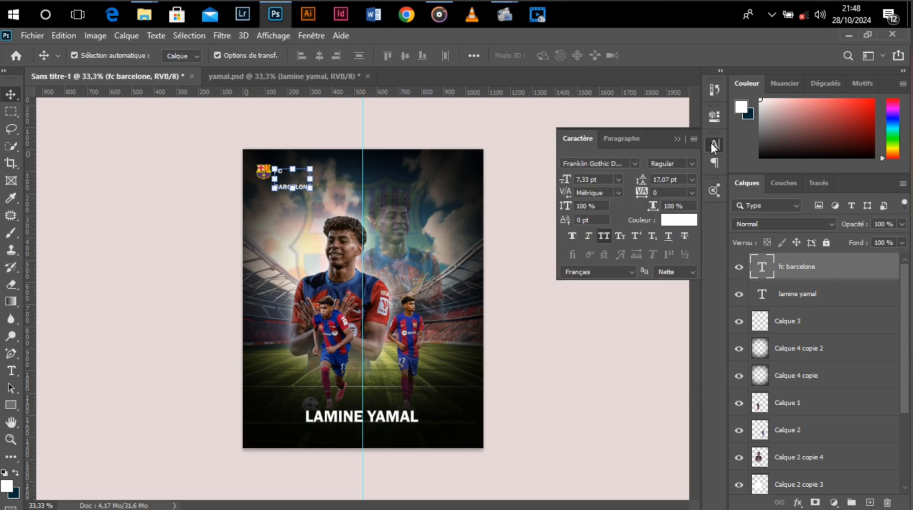
pyautogui.click(692, 179)
pyautogui.click(669, 207)
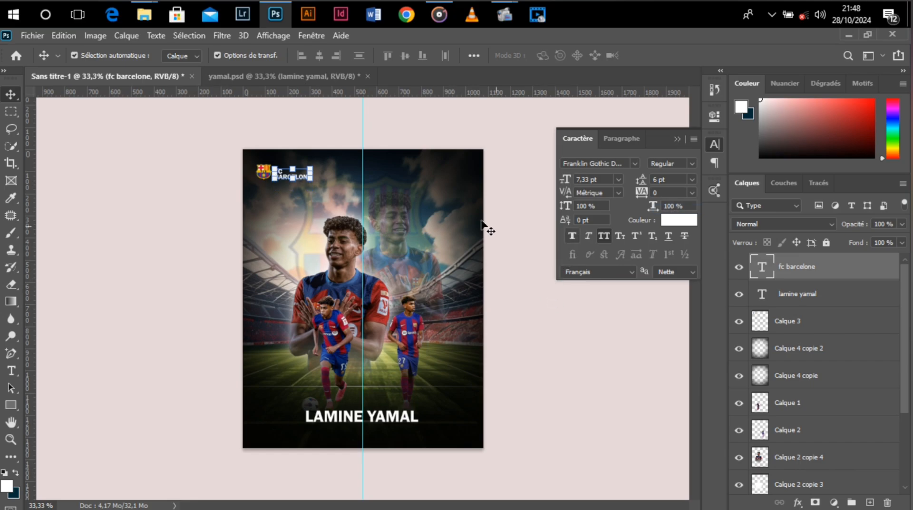
pyautogui.click(505, 191)
pyautogui.click(281, 177)
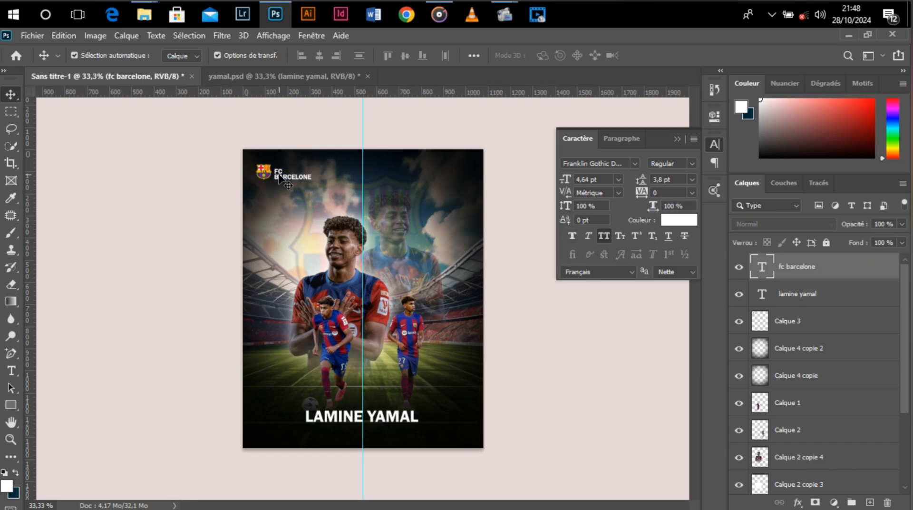
pyautogui.press('Down')
pyautogui.press('Down')
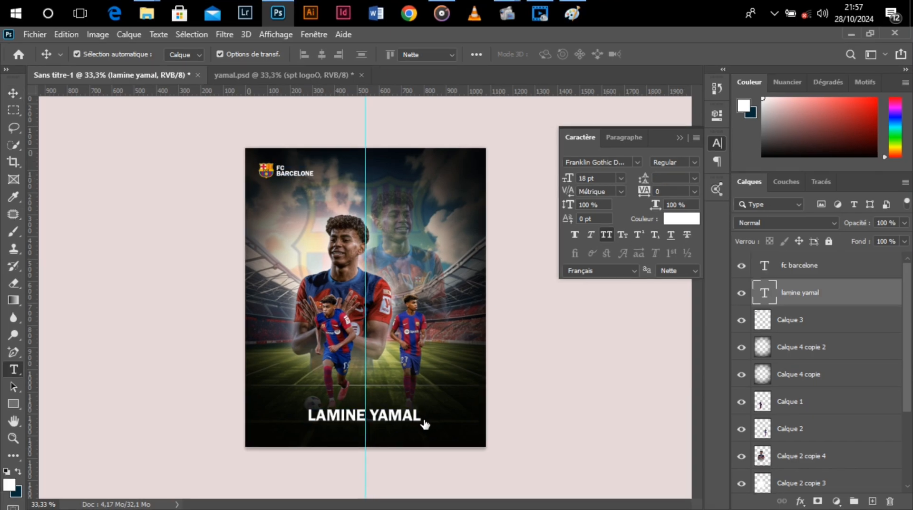
# Break the LAMINE YAMAL text into two lines, with YAMAL below LAMINE.
pyautogui.doubleClick(365, 418)
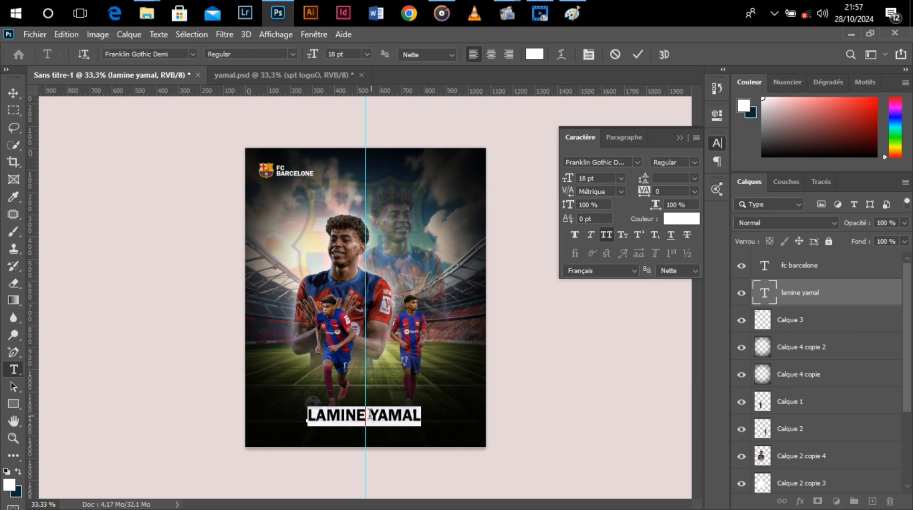
pyautogui.click(370, 414)
pyautogui.press('Return')
# Set the word YAMAL to a font size of 30 pt with 24 pt leading.
pyautogui.moveTo(305, 472); pyautogui.dragTo(425, 475)
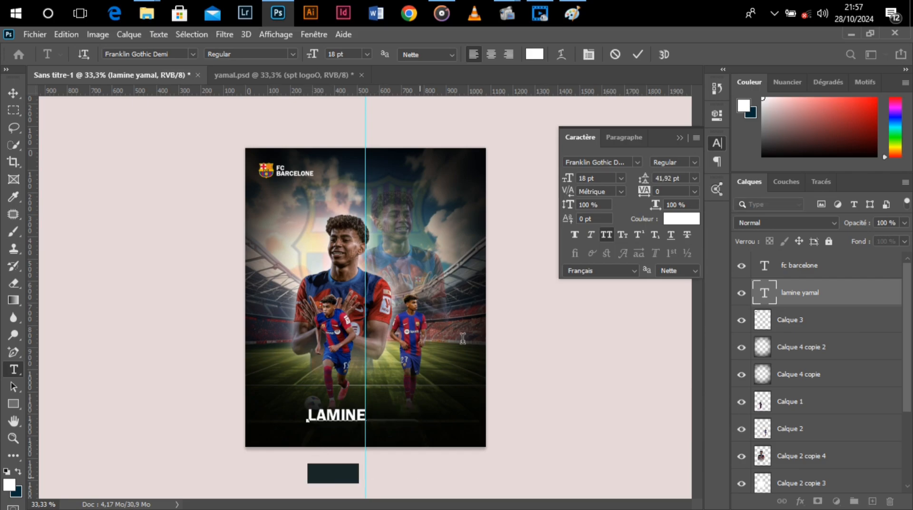
pyautogui.click(621, 178)
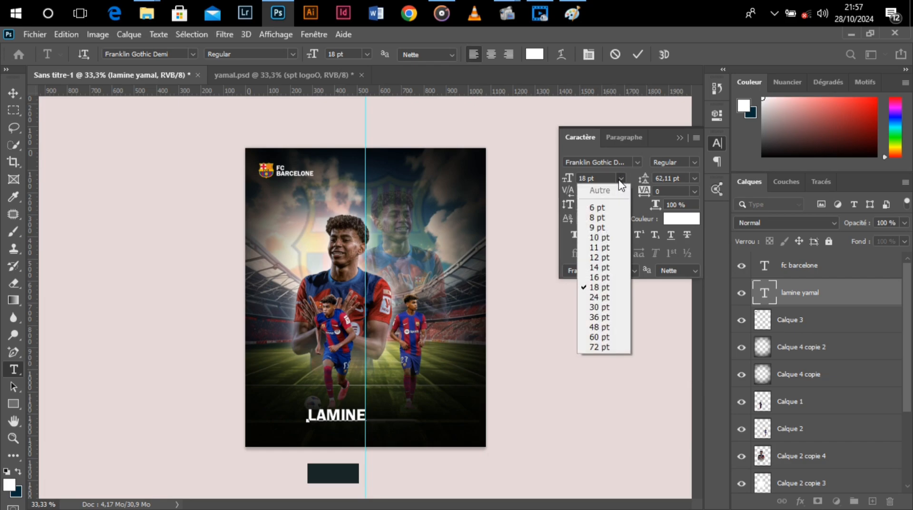
pyautogui.click(606, 306)
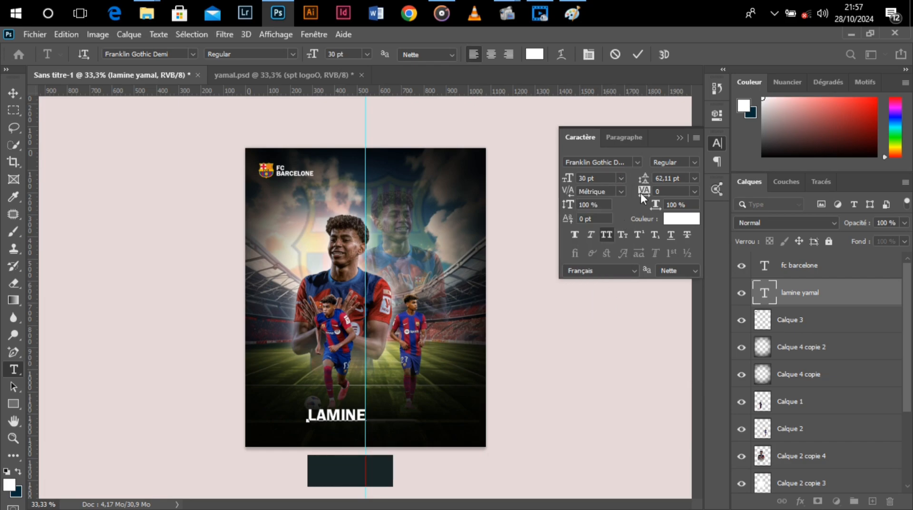
pyautogui.click(695, 178)
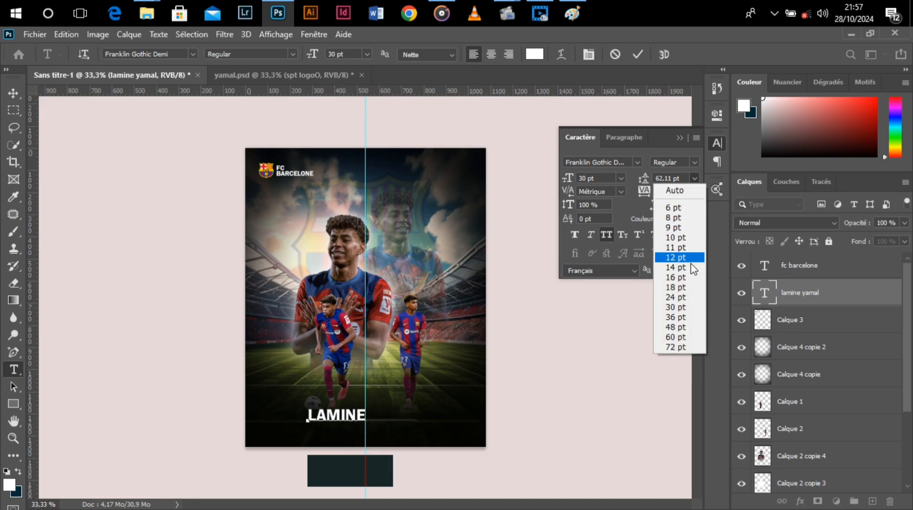
pyautogui.click(688, 299)
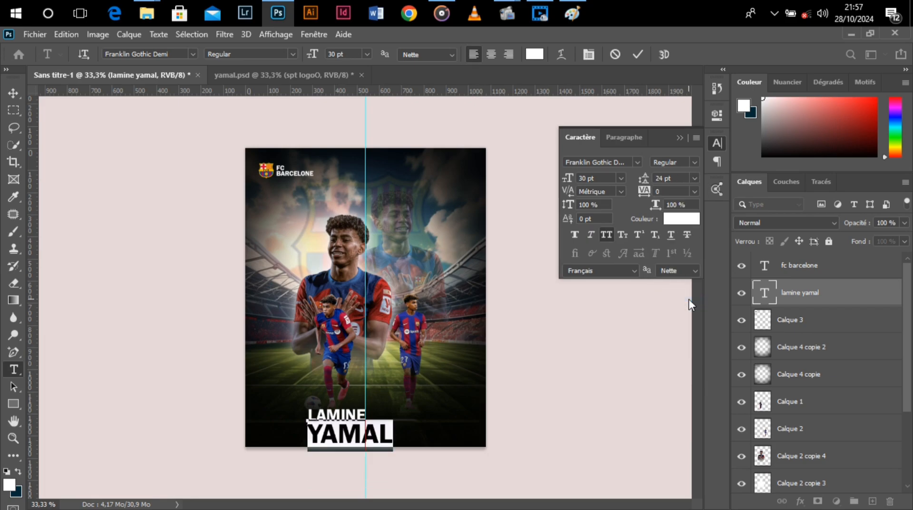
pyautogui.hotkey('ctrl', 'Return')
pyautogui.press('v')
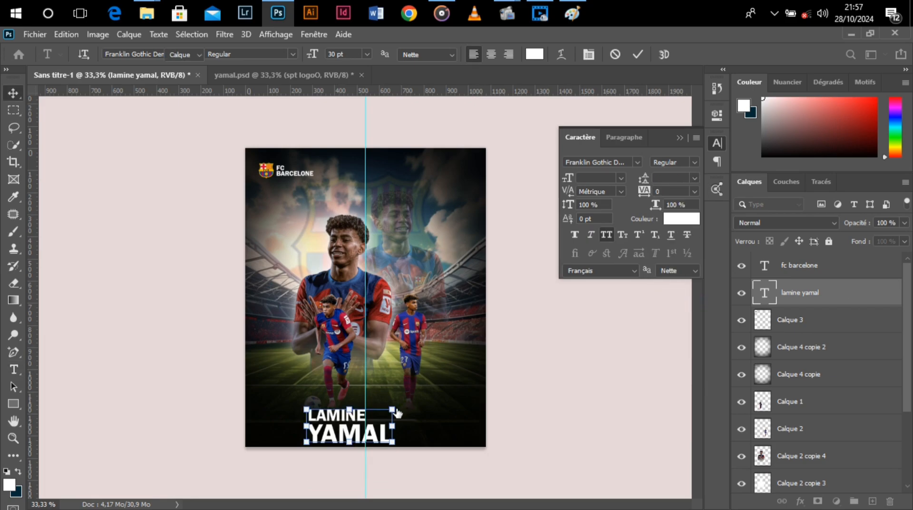
# Scale the LAMINE YAMAL text to about 102 % and position it in the poster's lower-right corner, below the standing player.
pyautogui.hotkey('ctrl', 't')
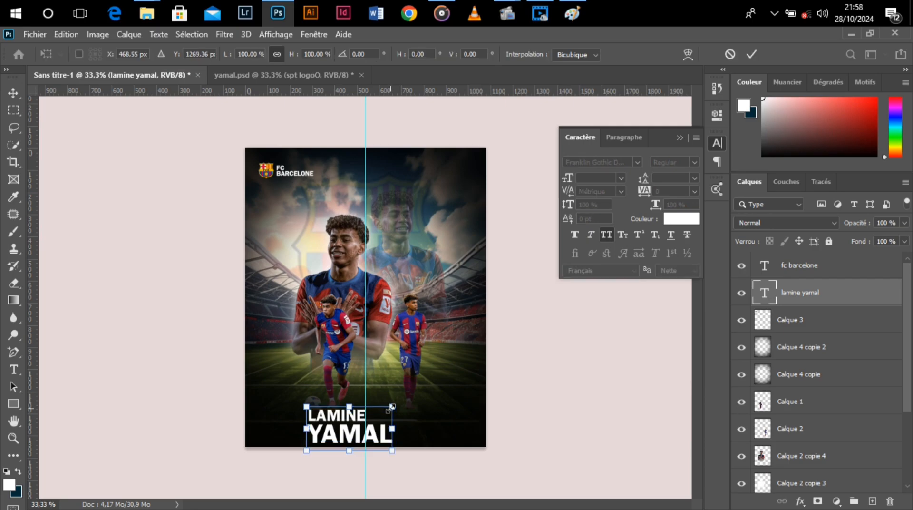
pyautogui.moveTo(395, 405); pyautogui.dragTo(415, 394)
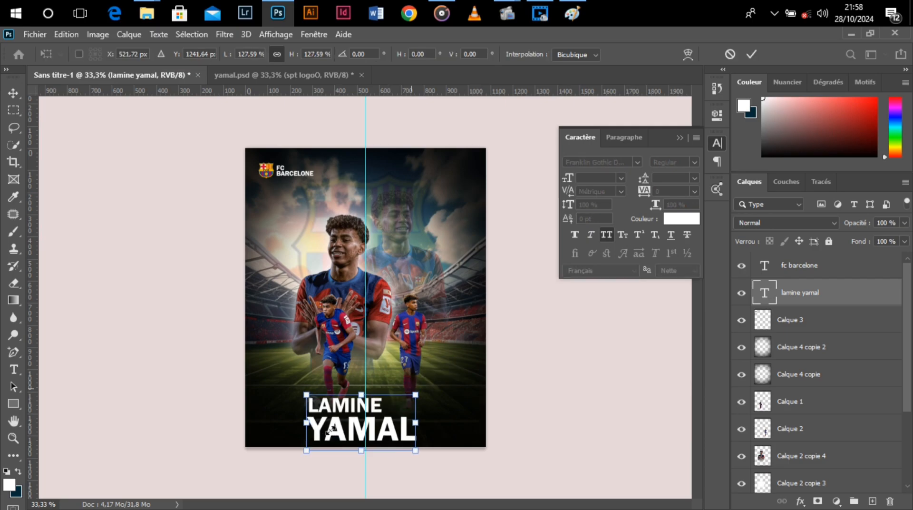
pyautogui.moveTo(335, 430); pyautogui.dragTo(389, 427)
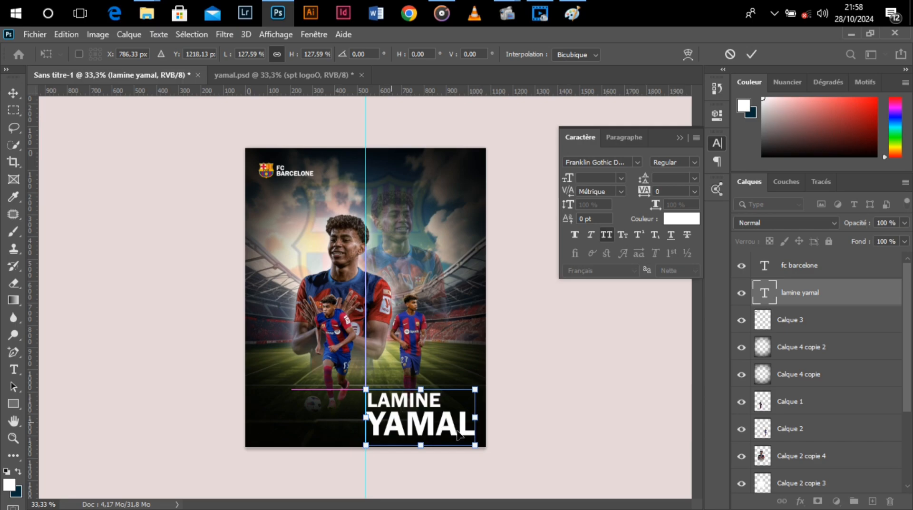
pyautogui.moveTo(479, 447); pyautogui.dragTo(436, 414)
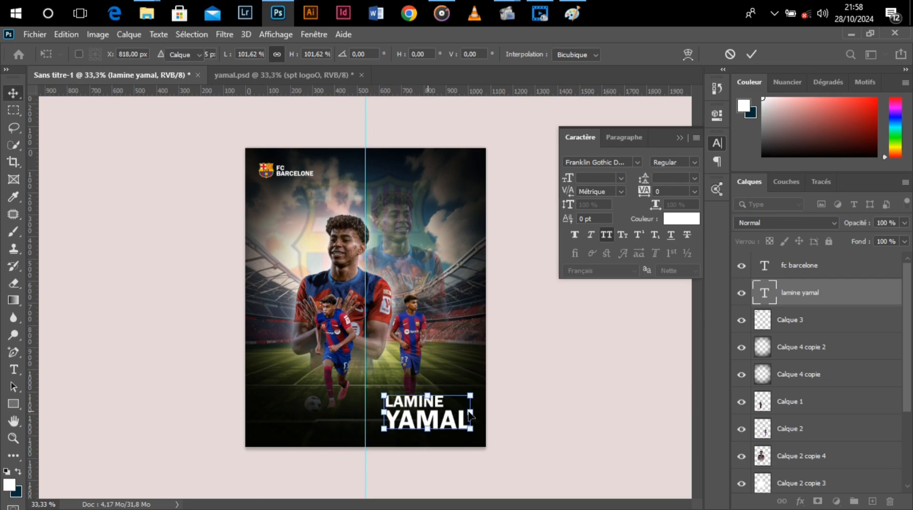
pyautogui.press('Return')
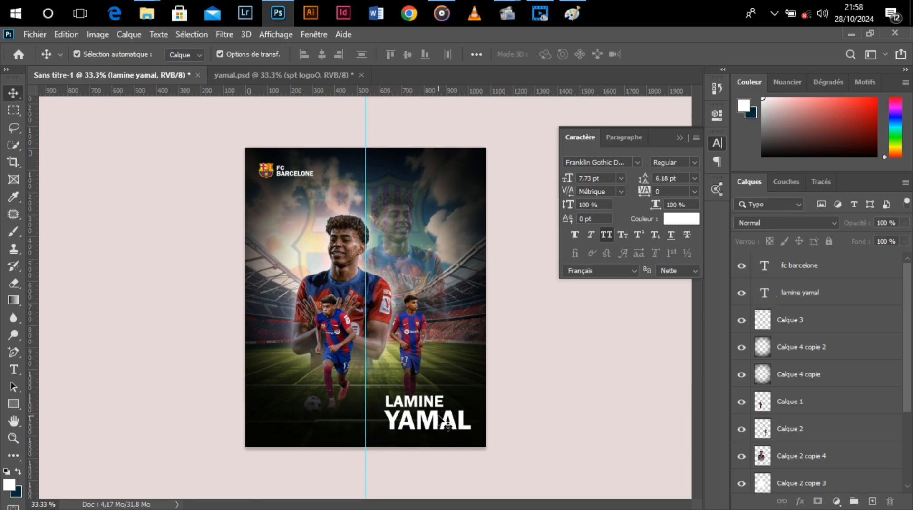
pyautogui.click(448, 424)
pyautogui.moveTo(439, 419); pyautogui.dragTo(441, 425)
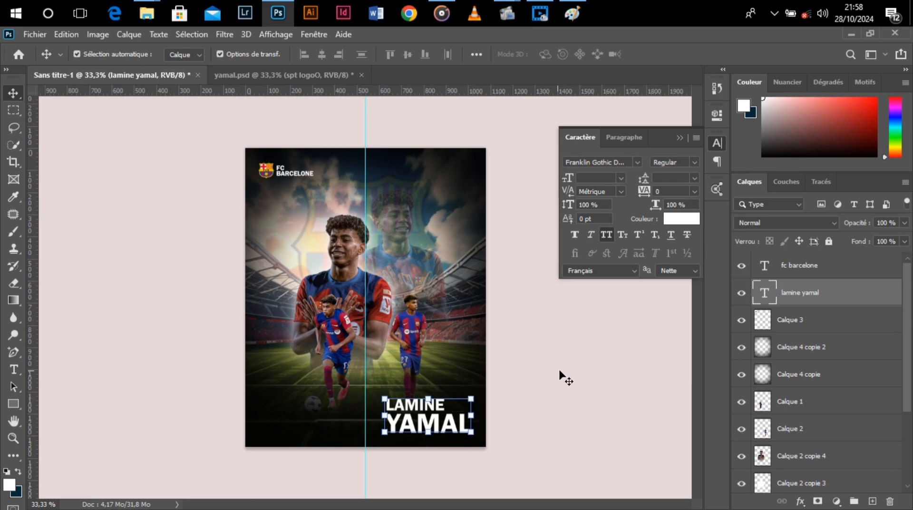
pyautogui.click(495, 373)
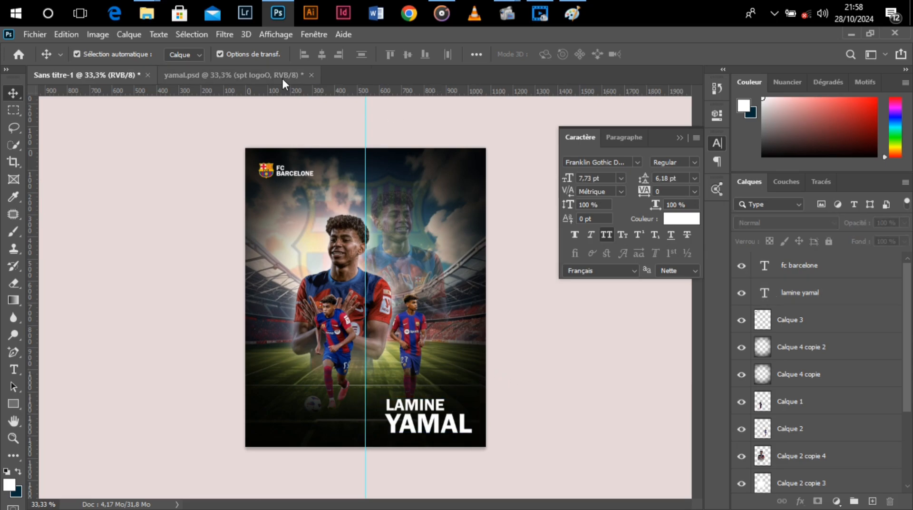
# Save the poster as a JPEG to the Desktop, replacing the existing yamal file and accepting the JPEG options.
pyautogui.hotkey('ctrl', 'shift', 's')
pyautogui.click(529, 328)
pyautogui.click(527, 299)
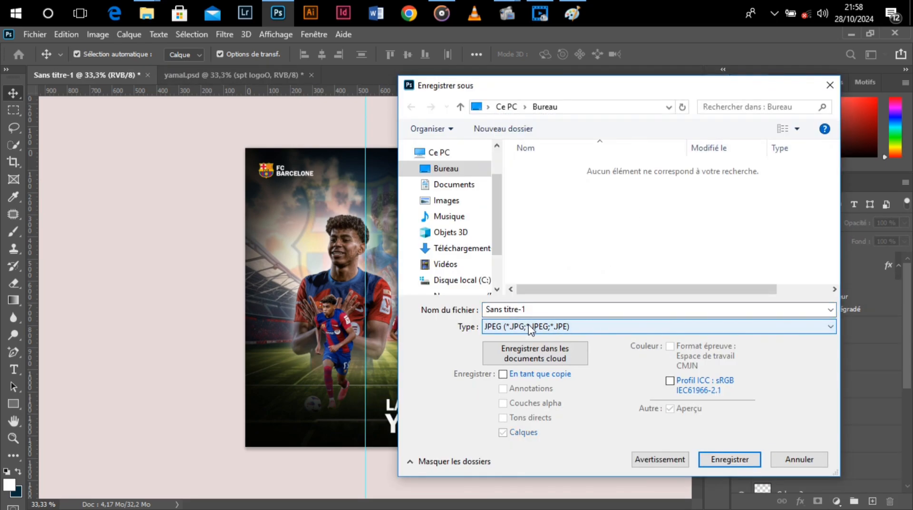
pyautogui.click(551, 166)
pyautogui.doubleClick(551, 166)
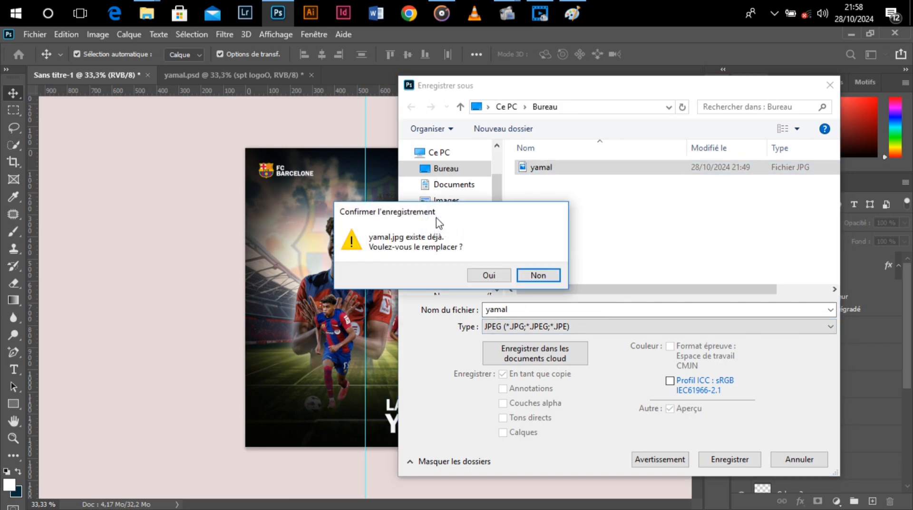
pyautogui.click(484, 273)
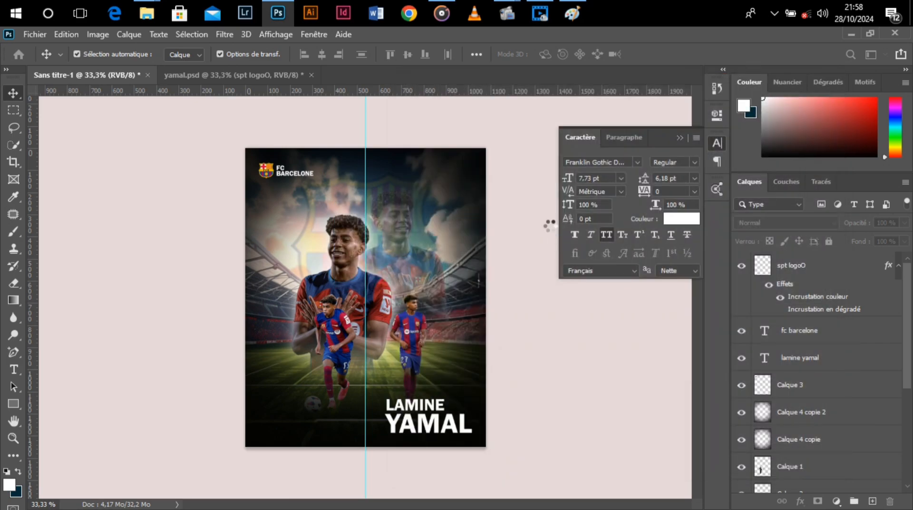
pyautogui.press('Return')
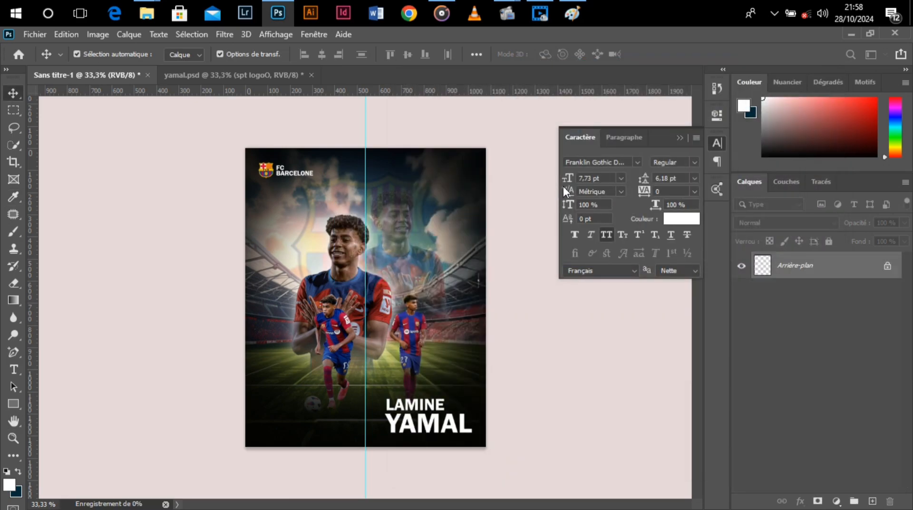